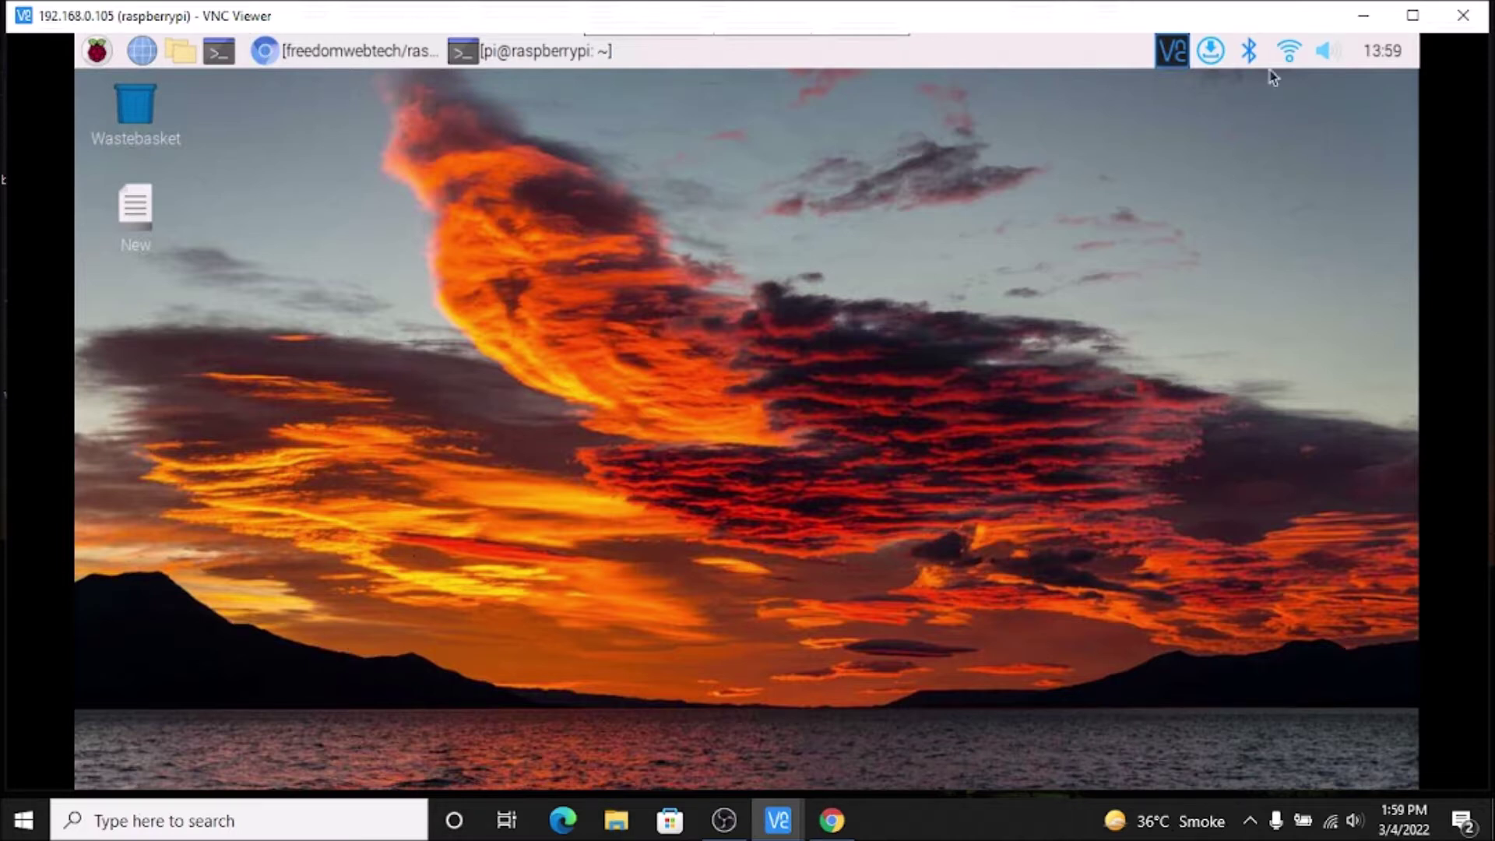
- Minimise the VNC Viewer window showing the Raspberry Pi desktop
click(1365, 15)
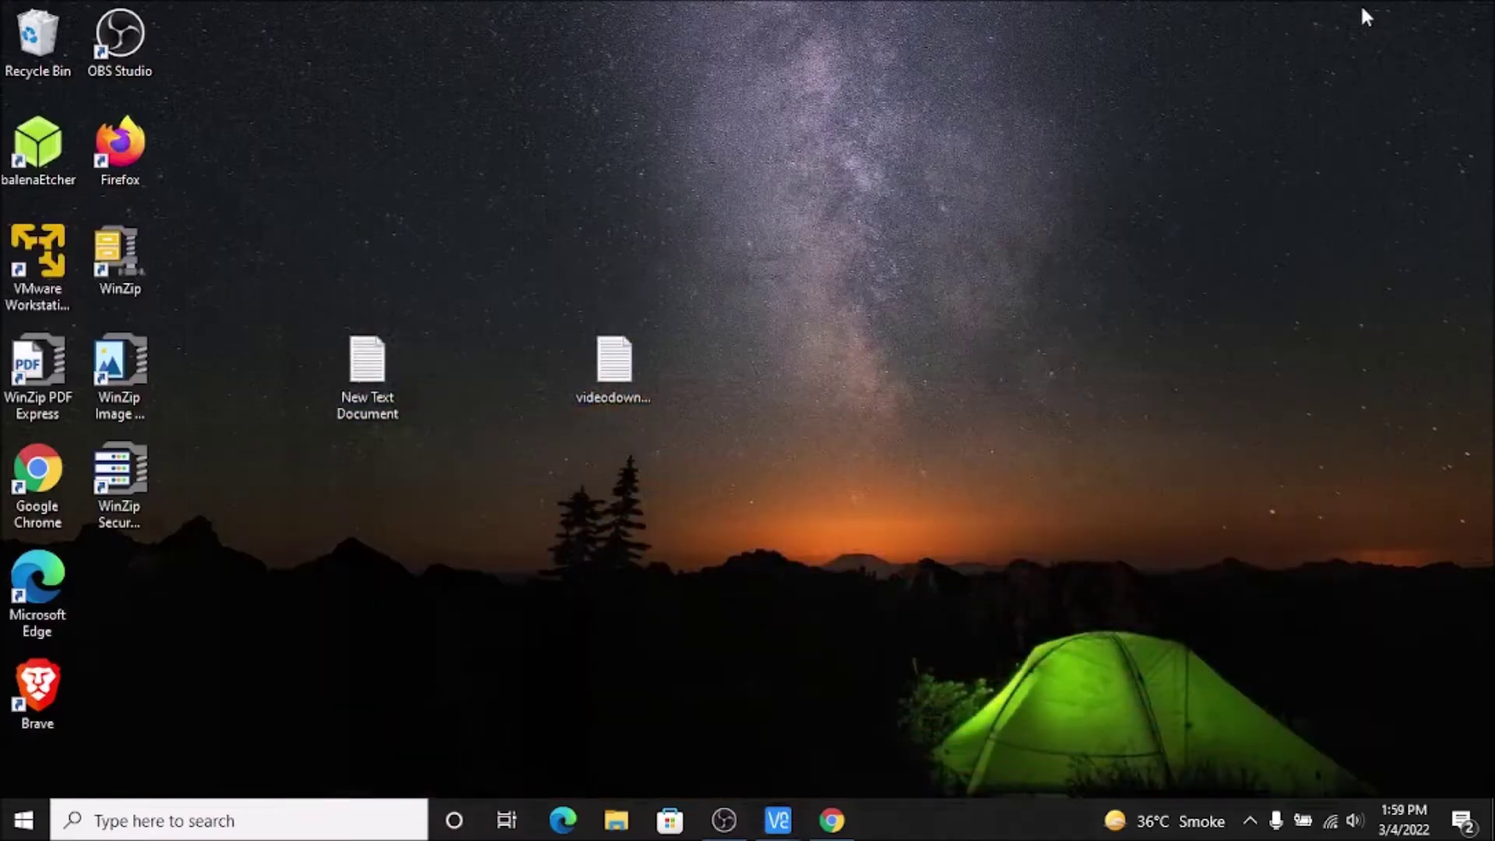
click(853, 828)
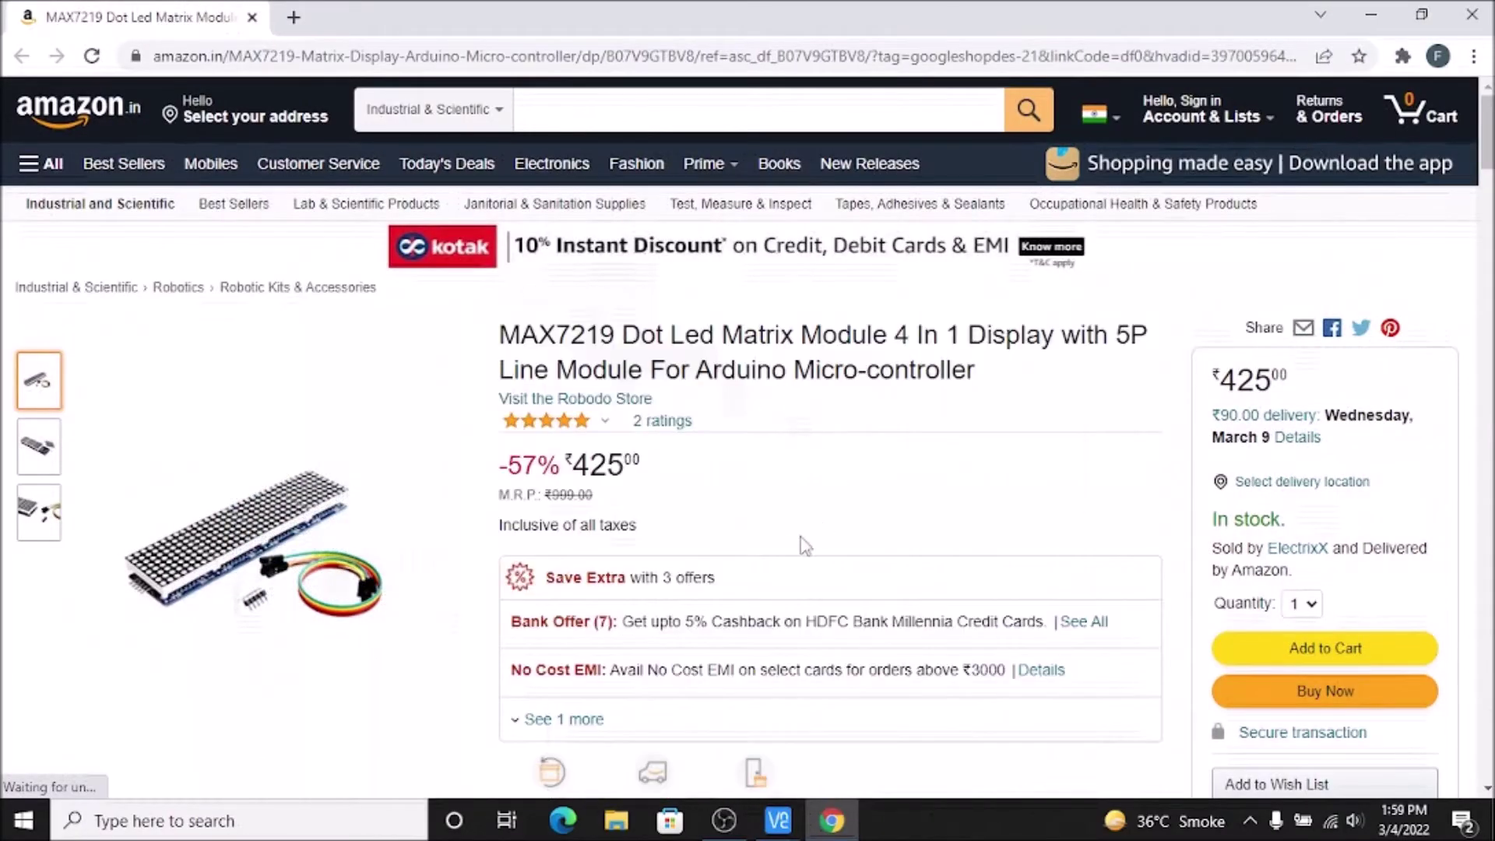
mouse_move(545, 427)
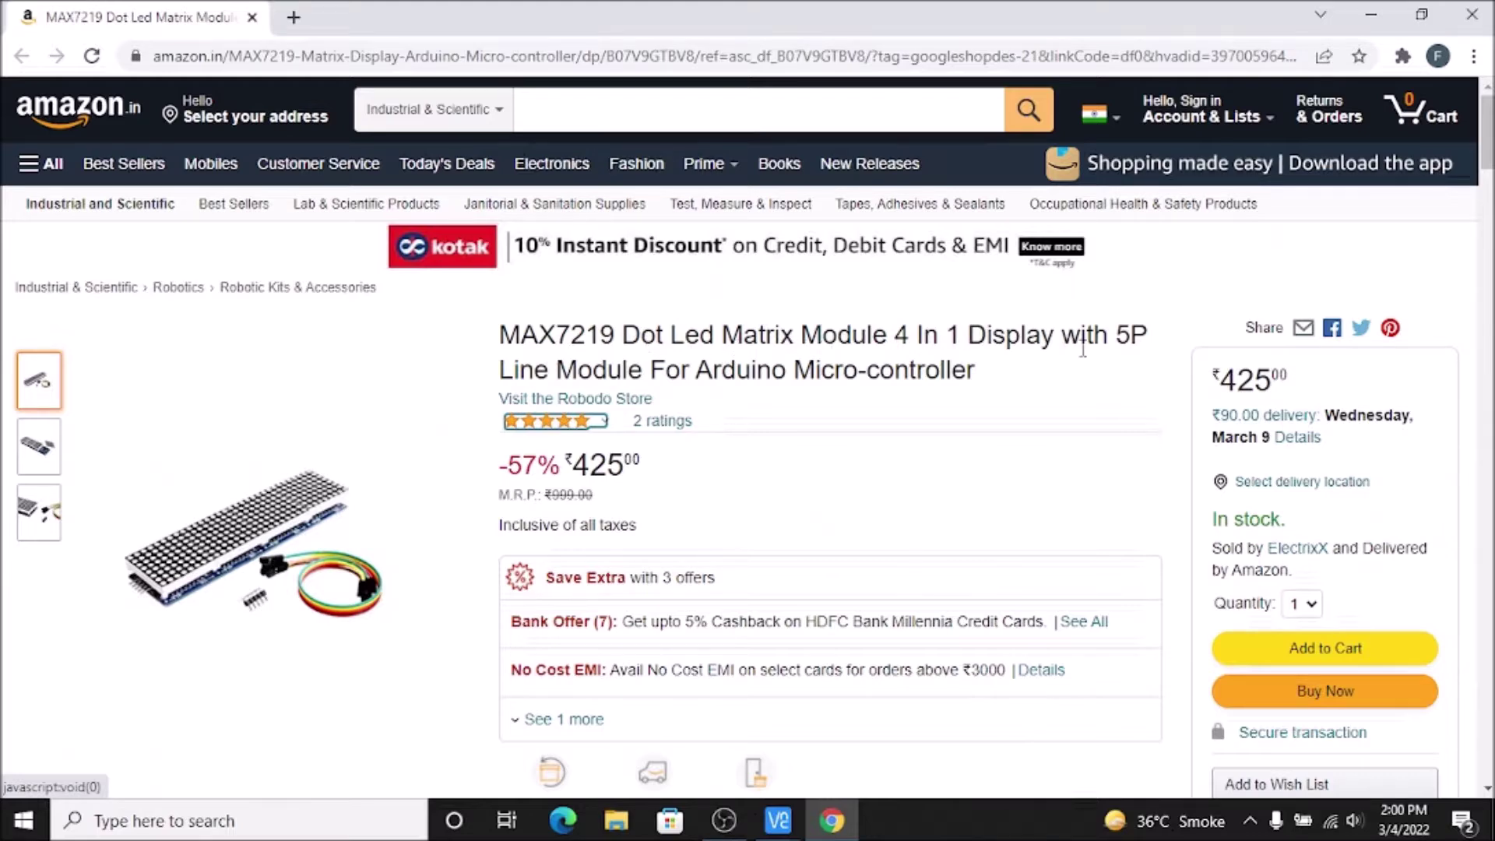
mouse_move(265, 545)
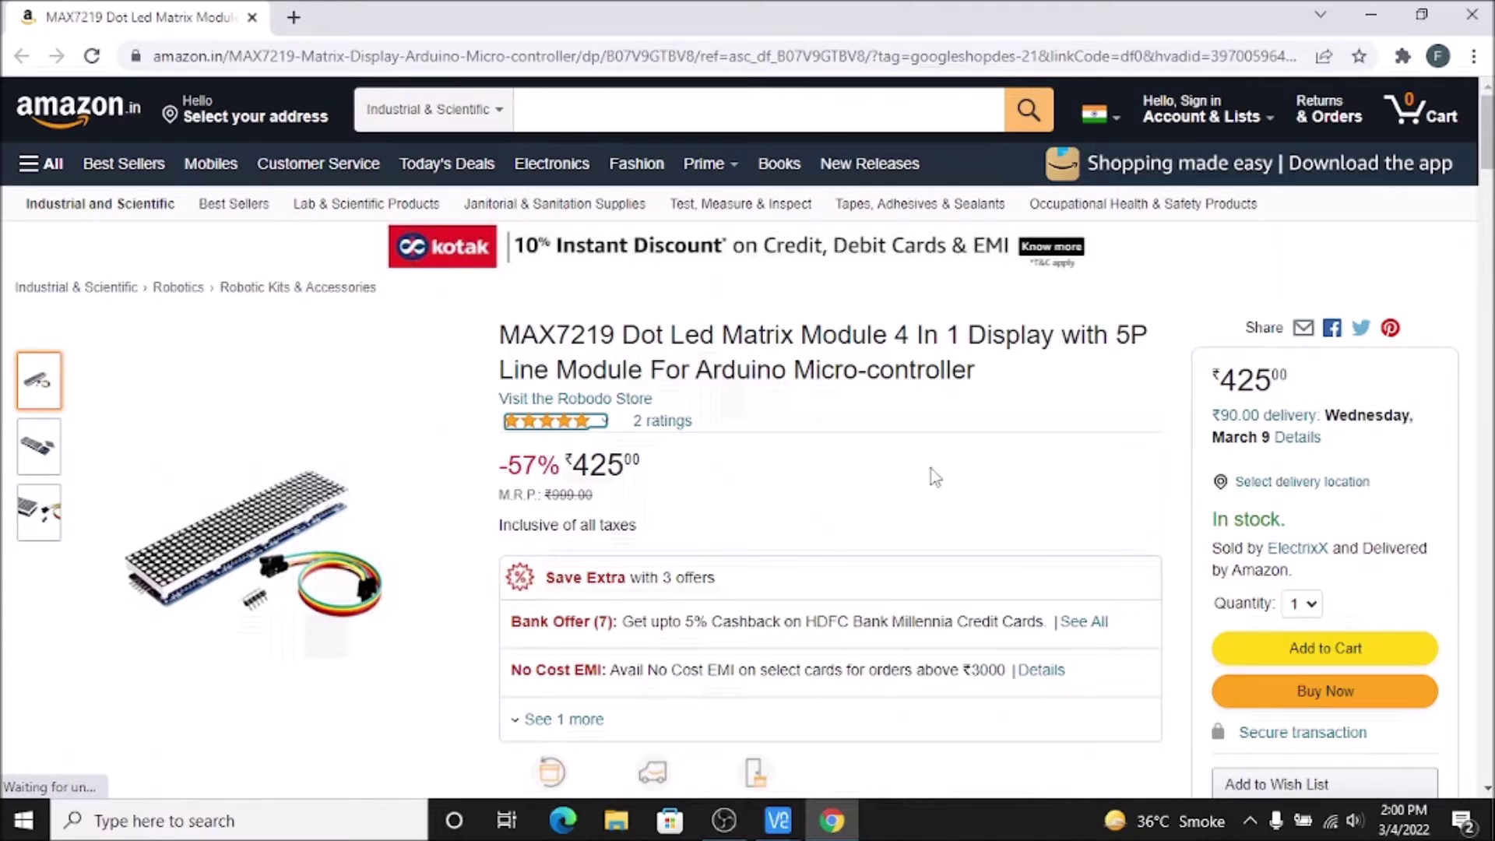
click(1369, 16)
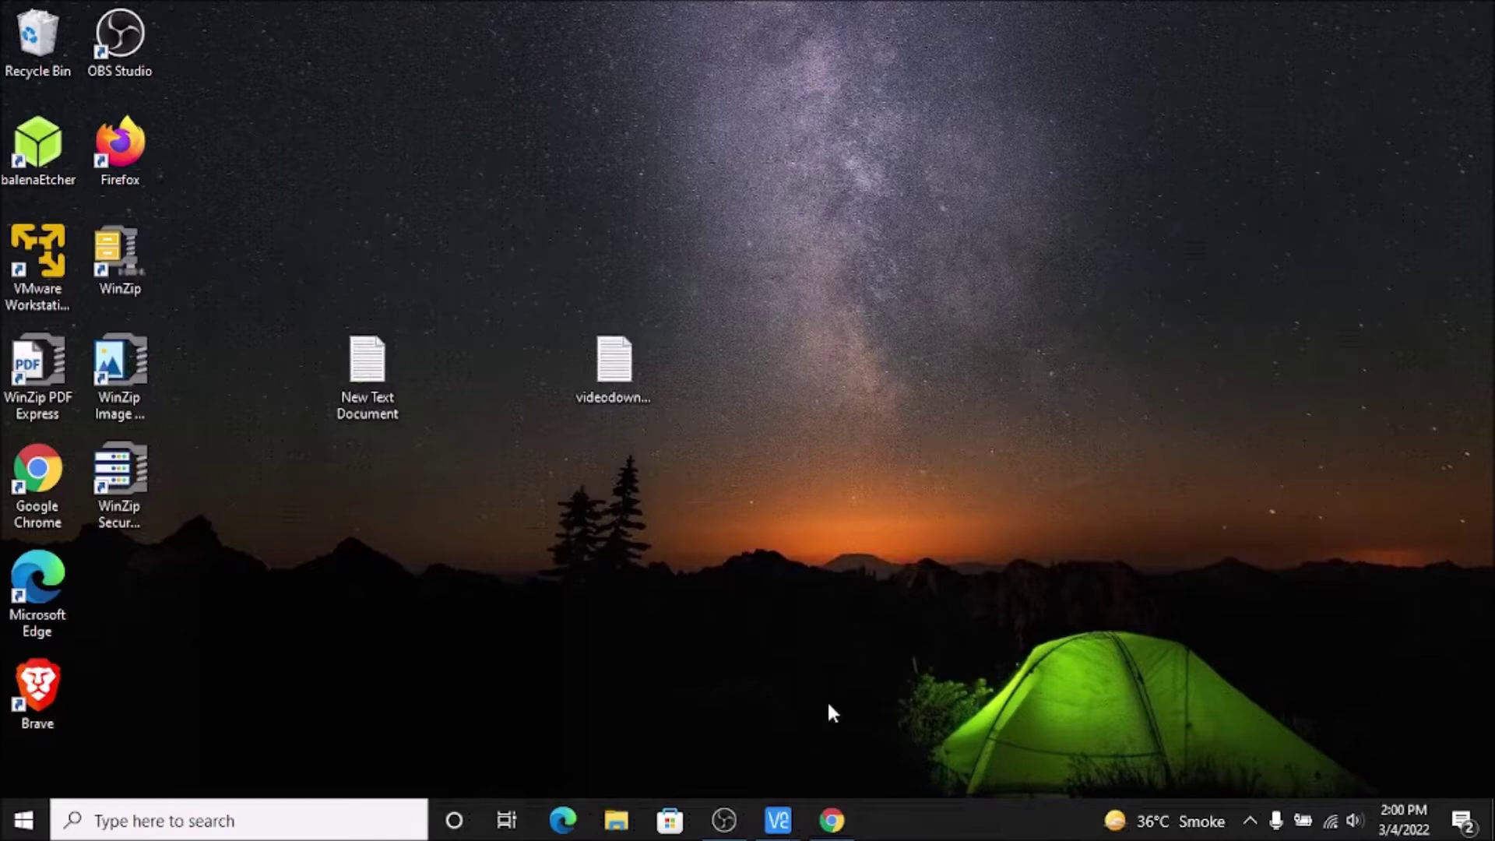
- Copy the raspbian-bullseye-max7219 HTTPS clone URL from GitHub in Chromium, then switch to the Pi terminal
mouse_move(778, 820)
click(813, 759)
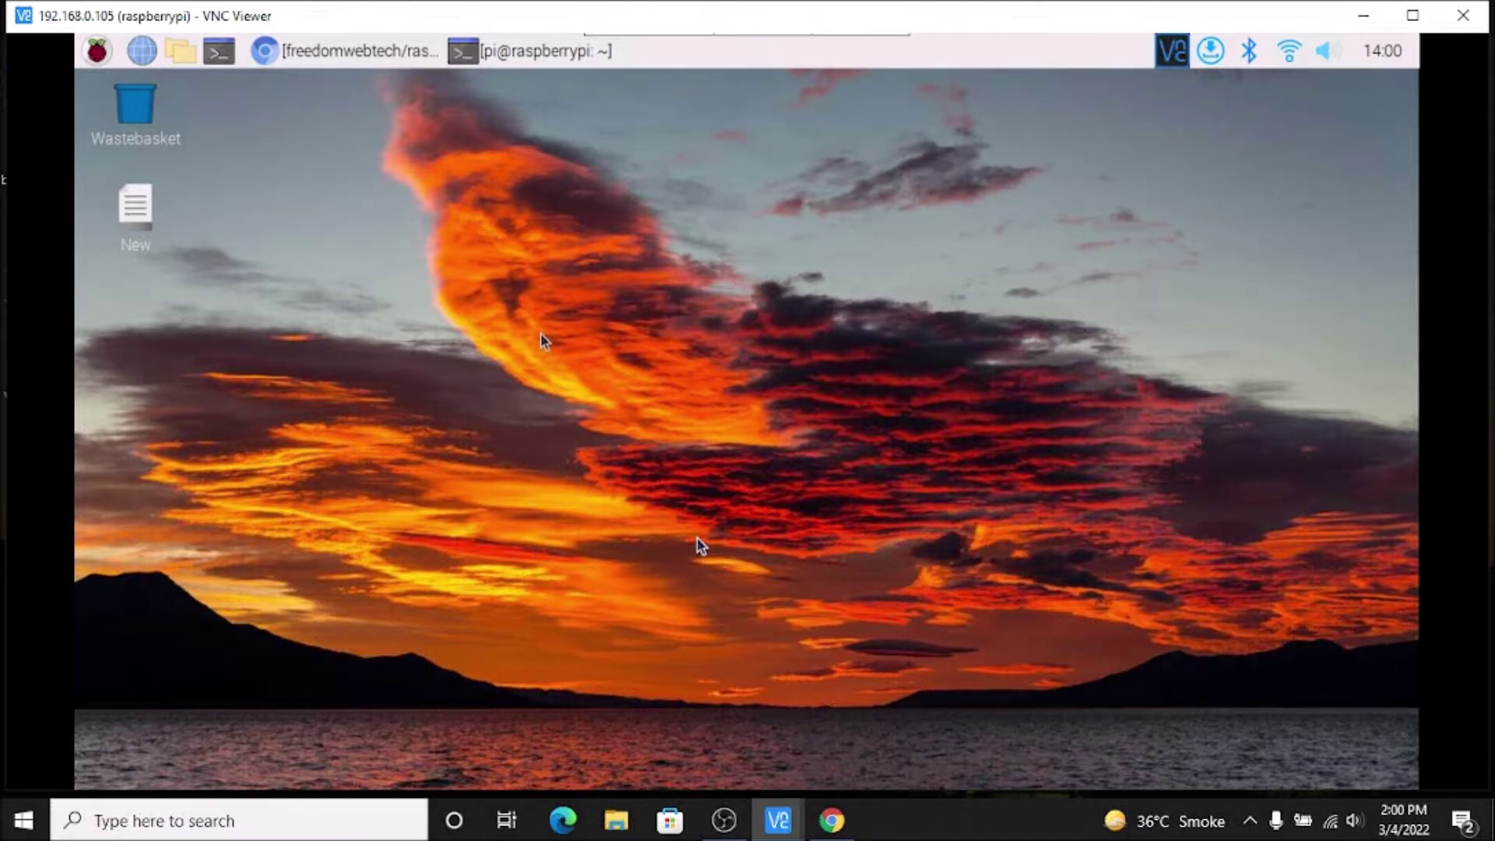
click(343, 51)
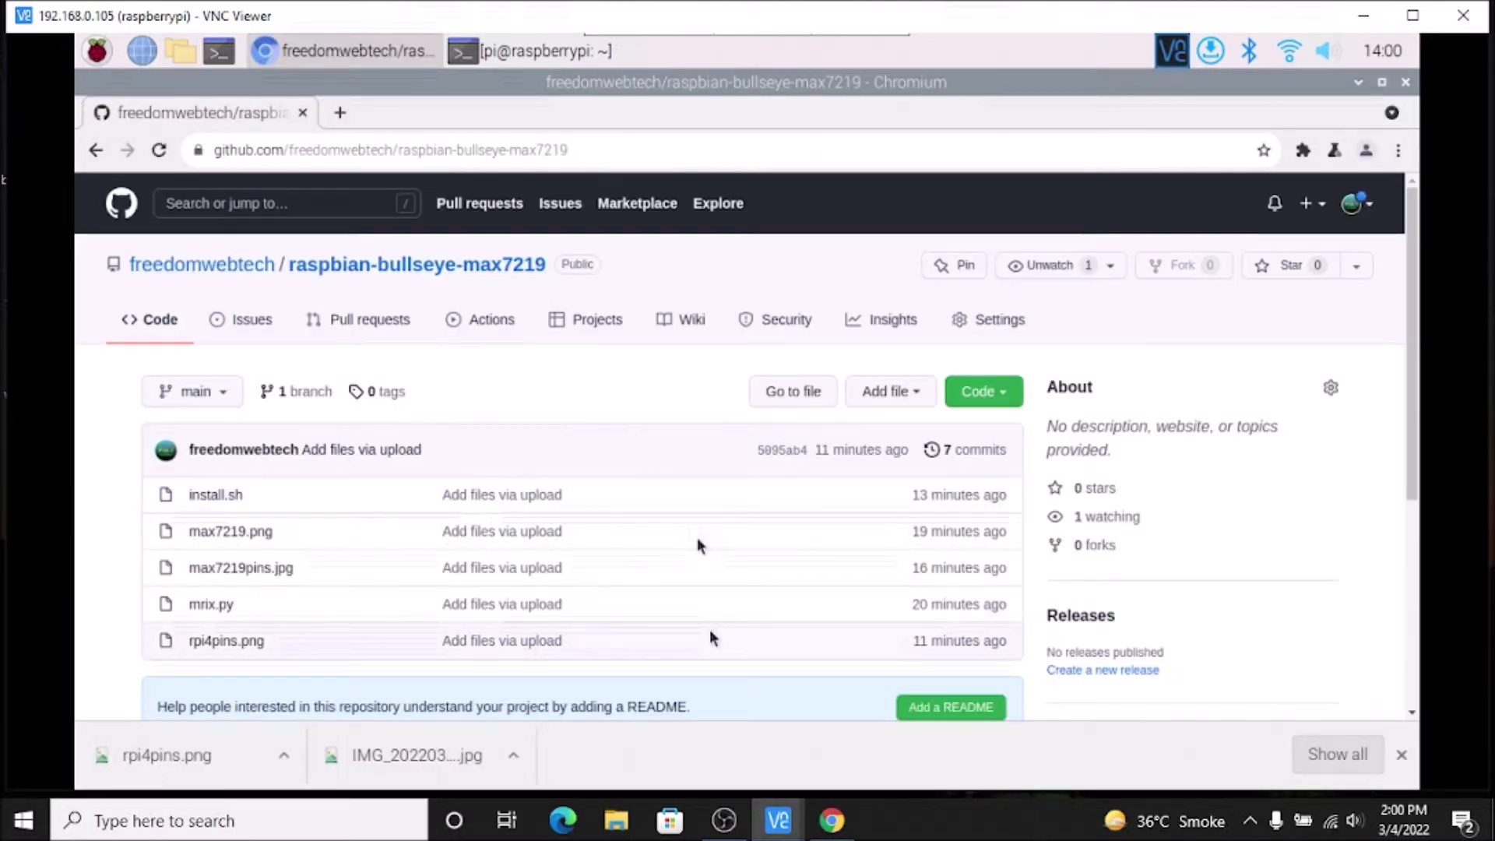
click(982, 394)
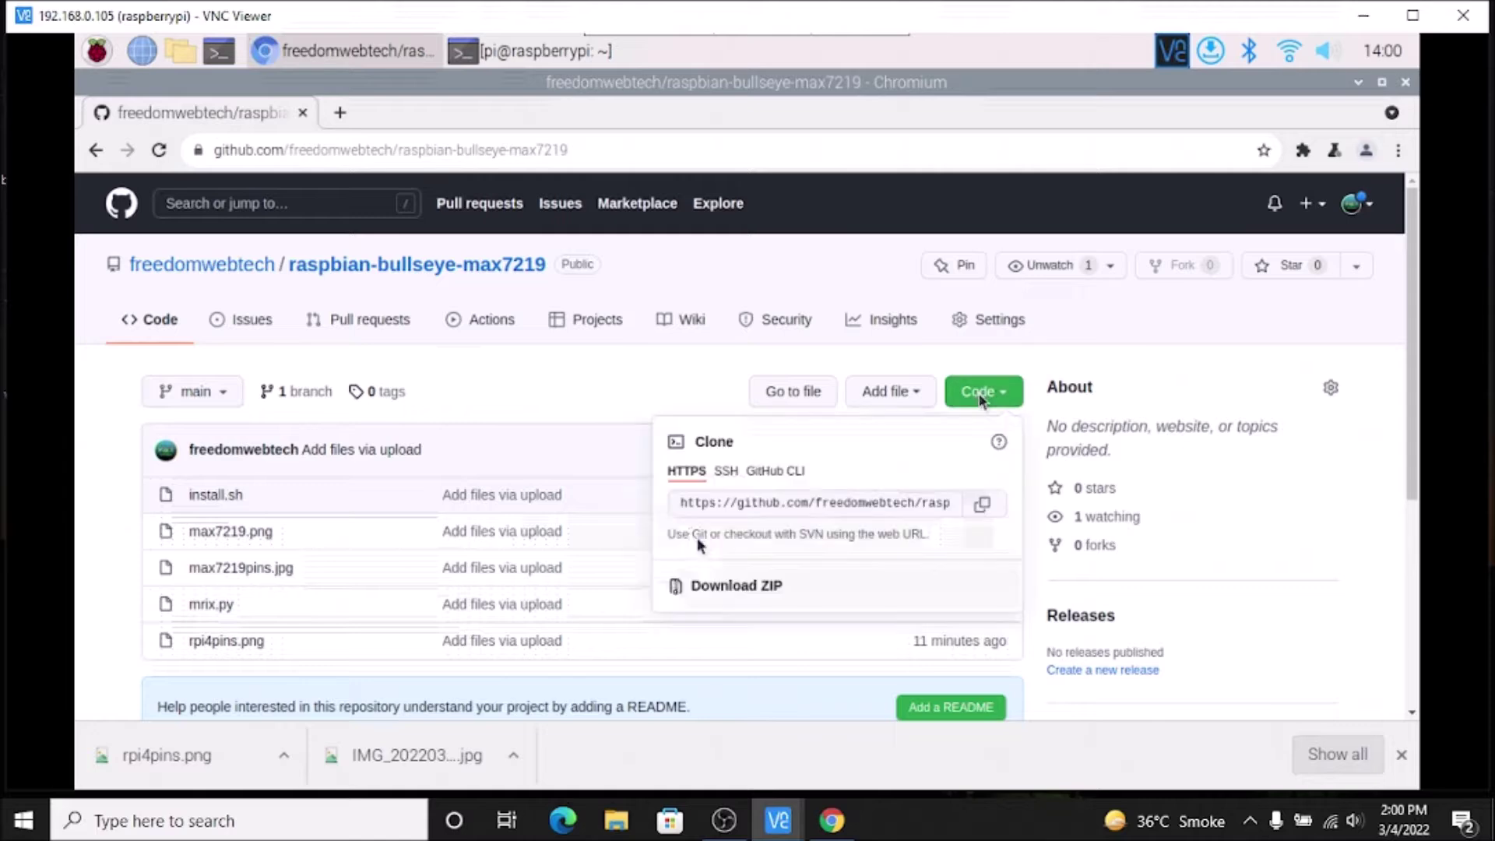
click(982, 504)
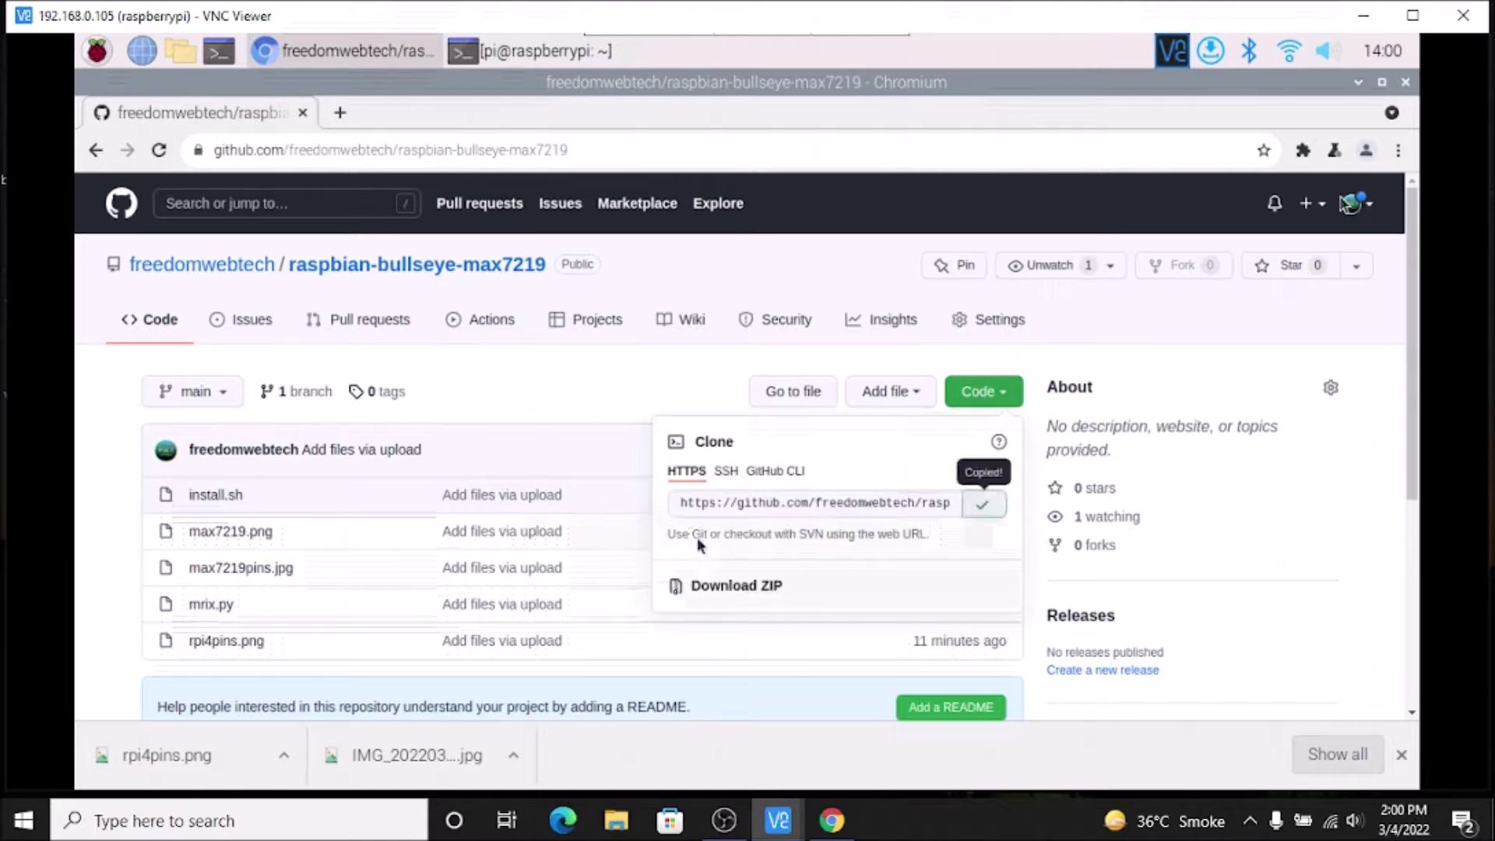
click(1359, 83)
click(545, 50)
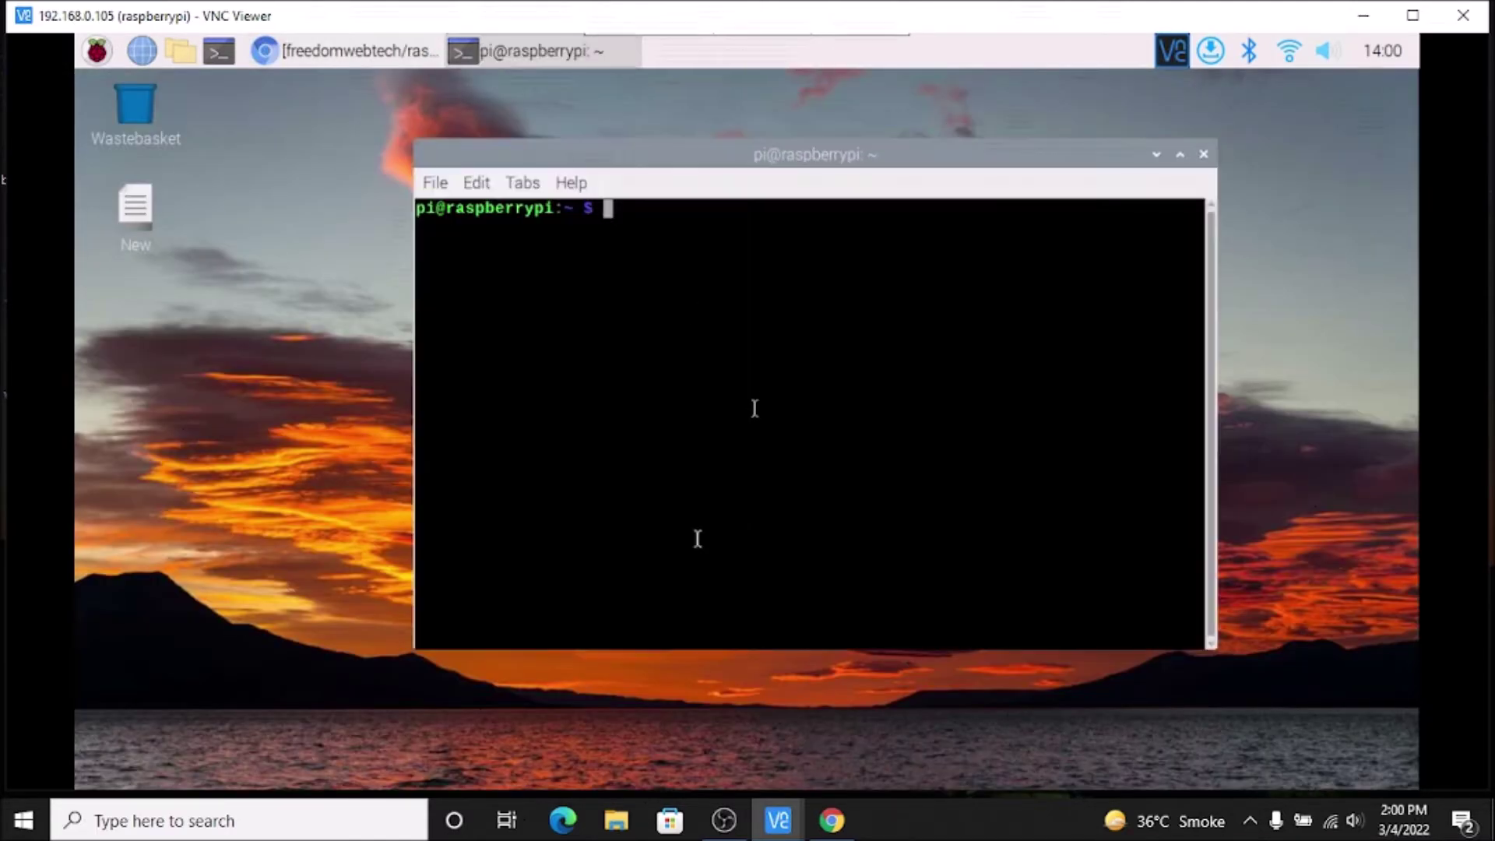
- Clone the repository with sudo git clone and the pasted HTTPS URL
text(sudo git clone)
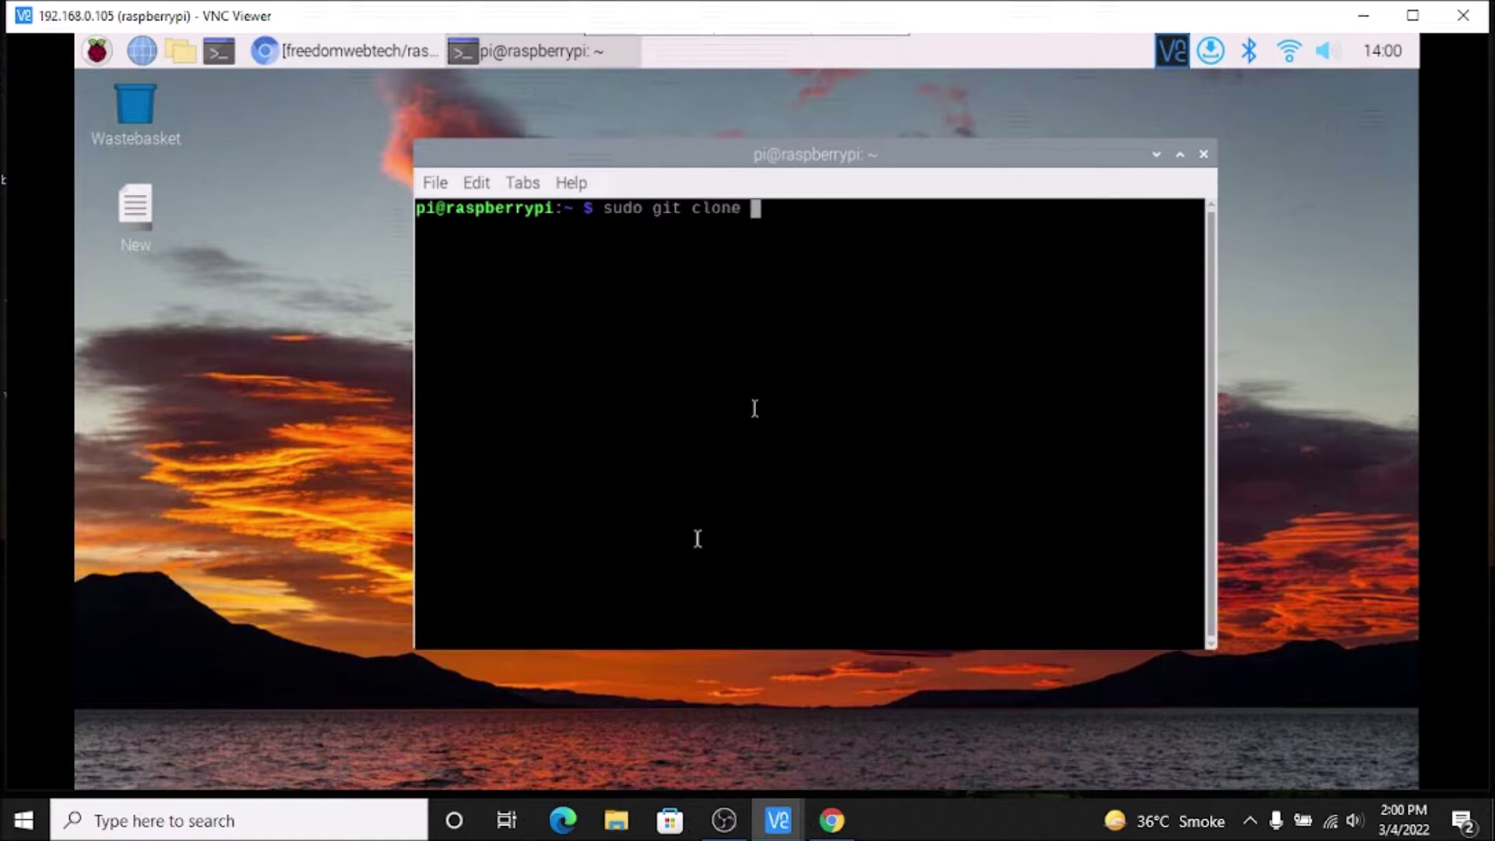
right_click(756, 412)
click(821, 514)
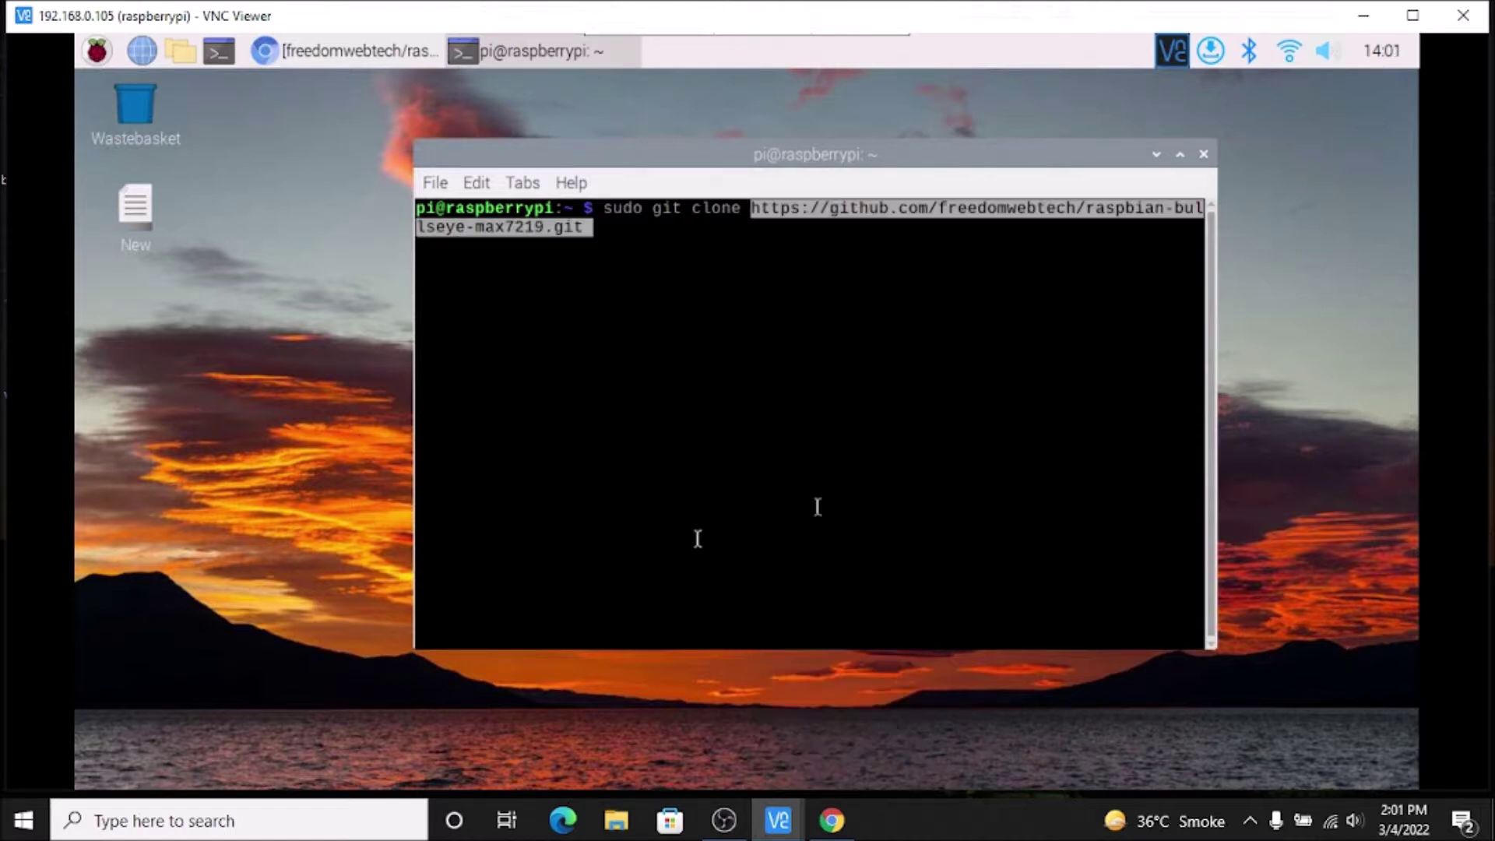
key(Return)
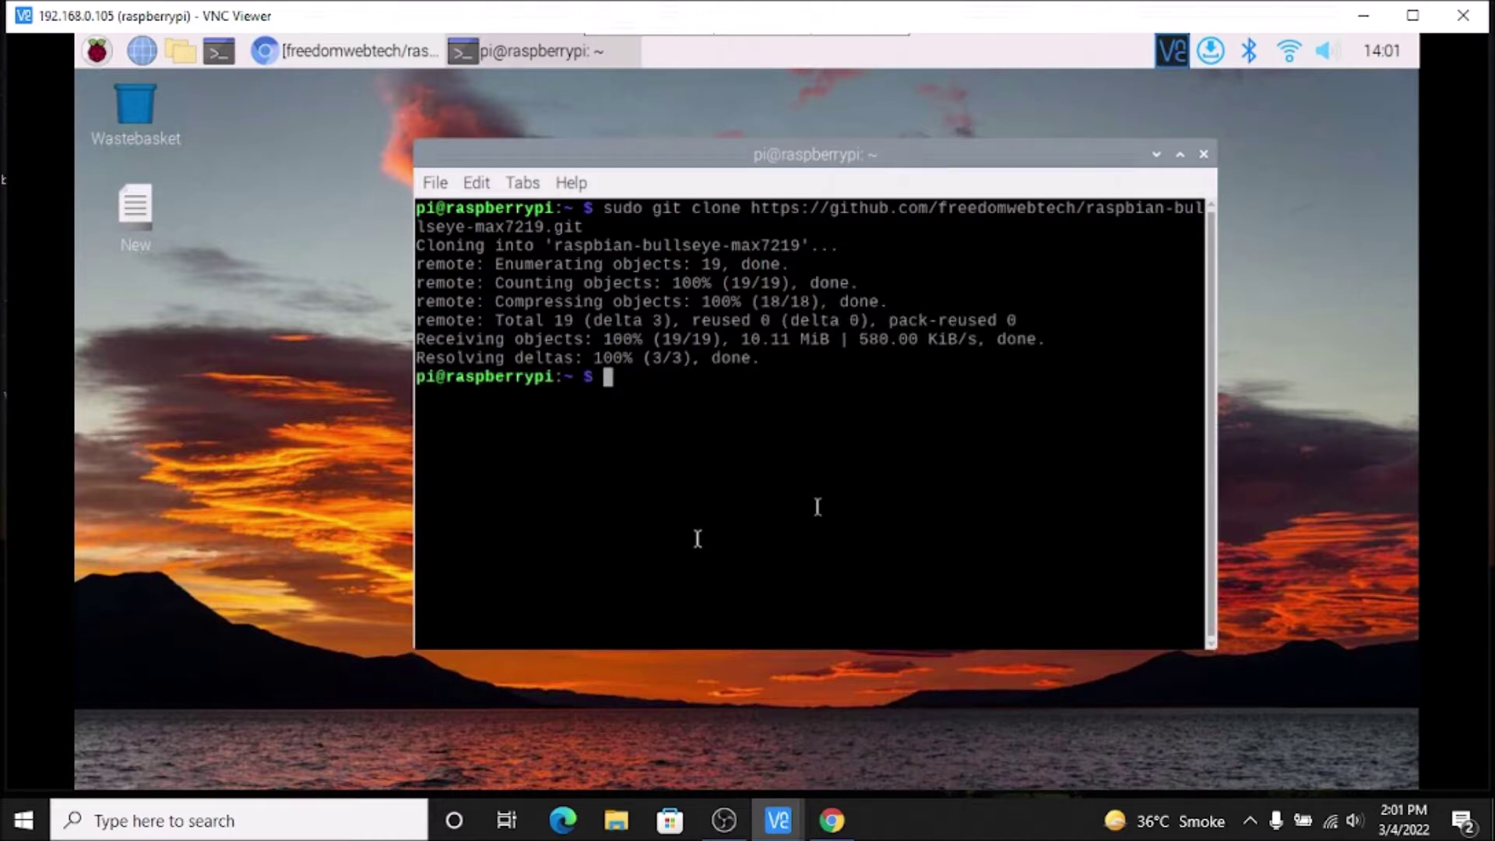
- Clear the terminal and list the home folder to confirm the cloned raspbian-bullseye-max7219 folder
text(clear)
key(Return)
text(ls)
key(Return)
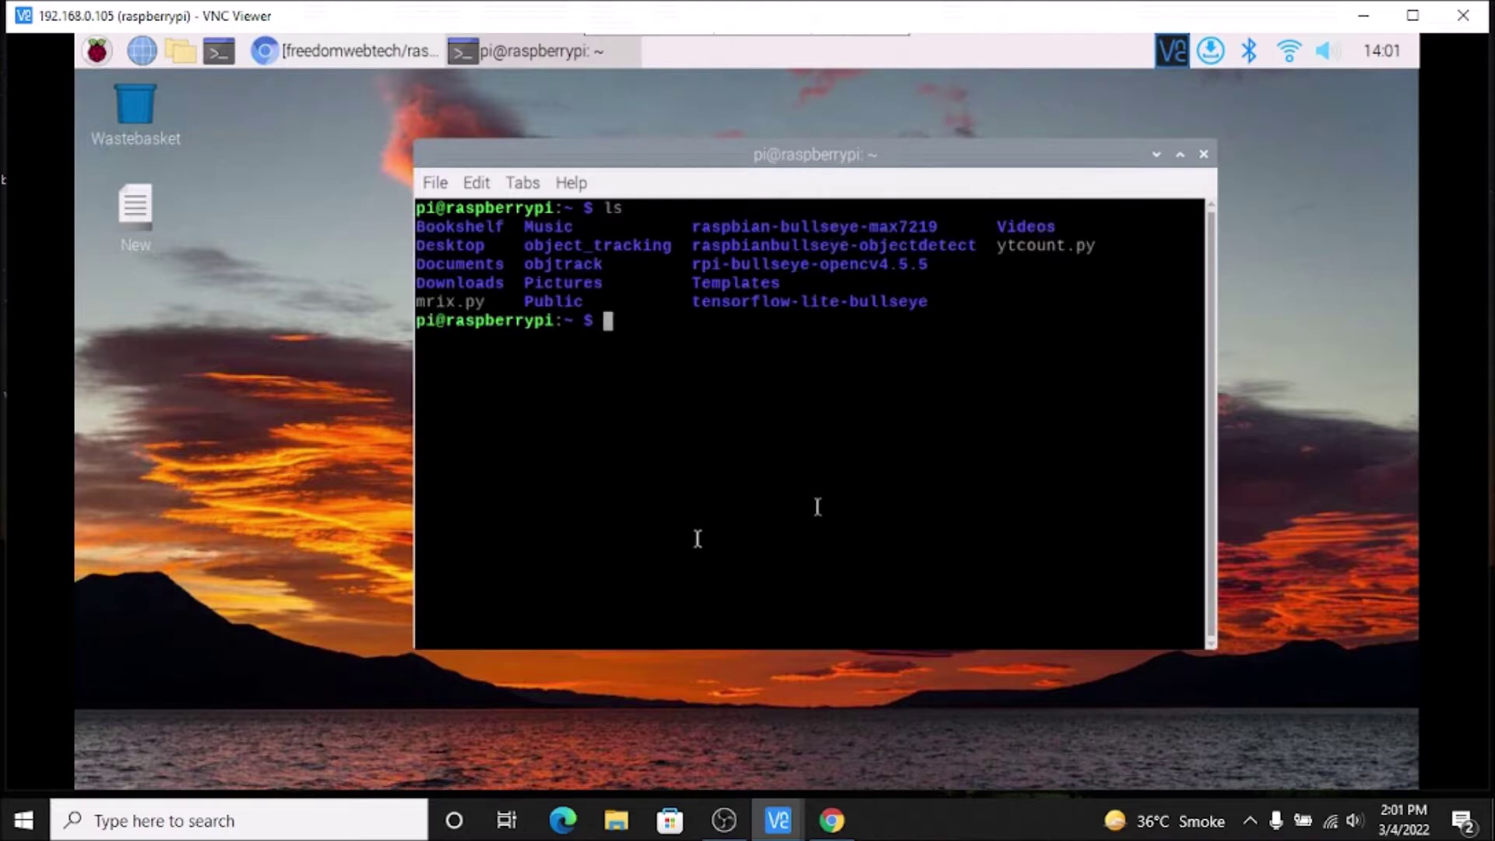
drag(693, 226, 941, 227)
click(775, 419)
- Give user pi ownership of raspbian-bullseye-max7219/ with sudo chown -R pi:pi
text(sudo chown )
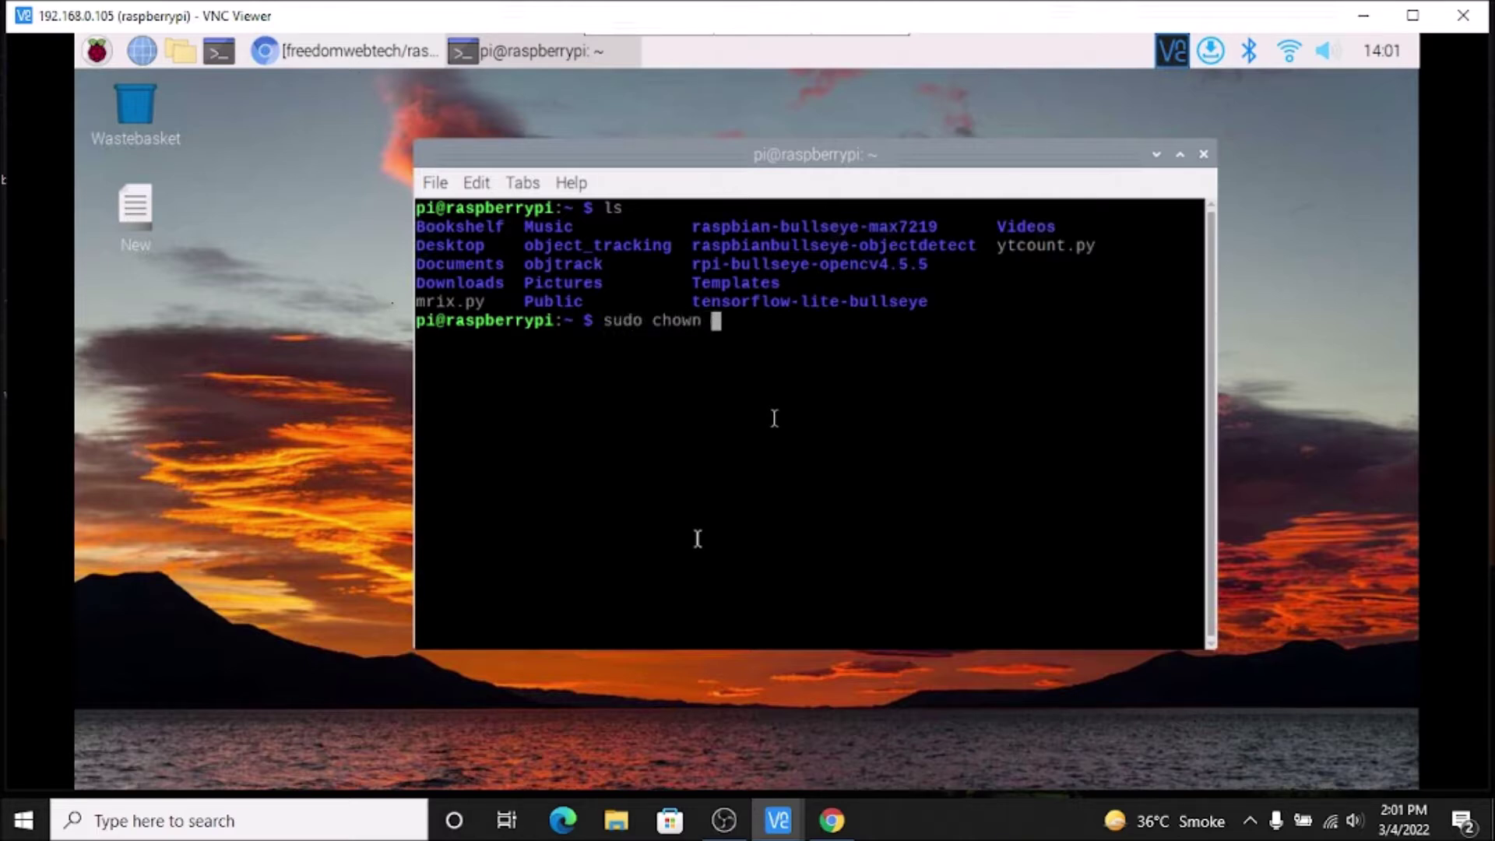
text(-R pi:pi ras)
key(Tab)
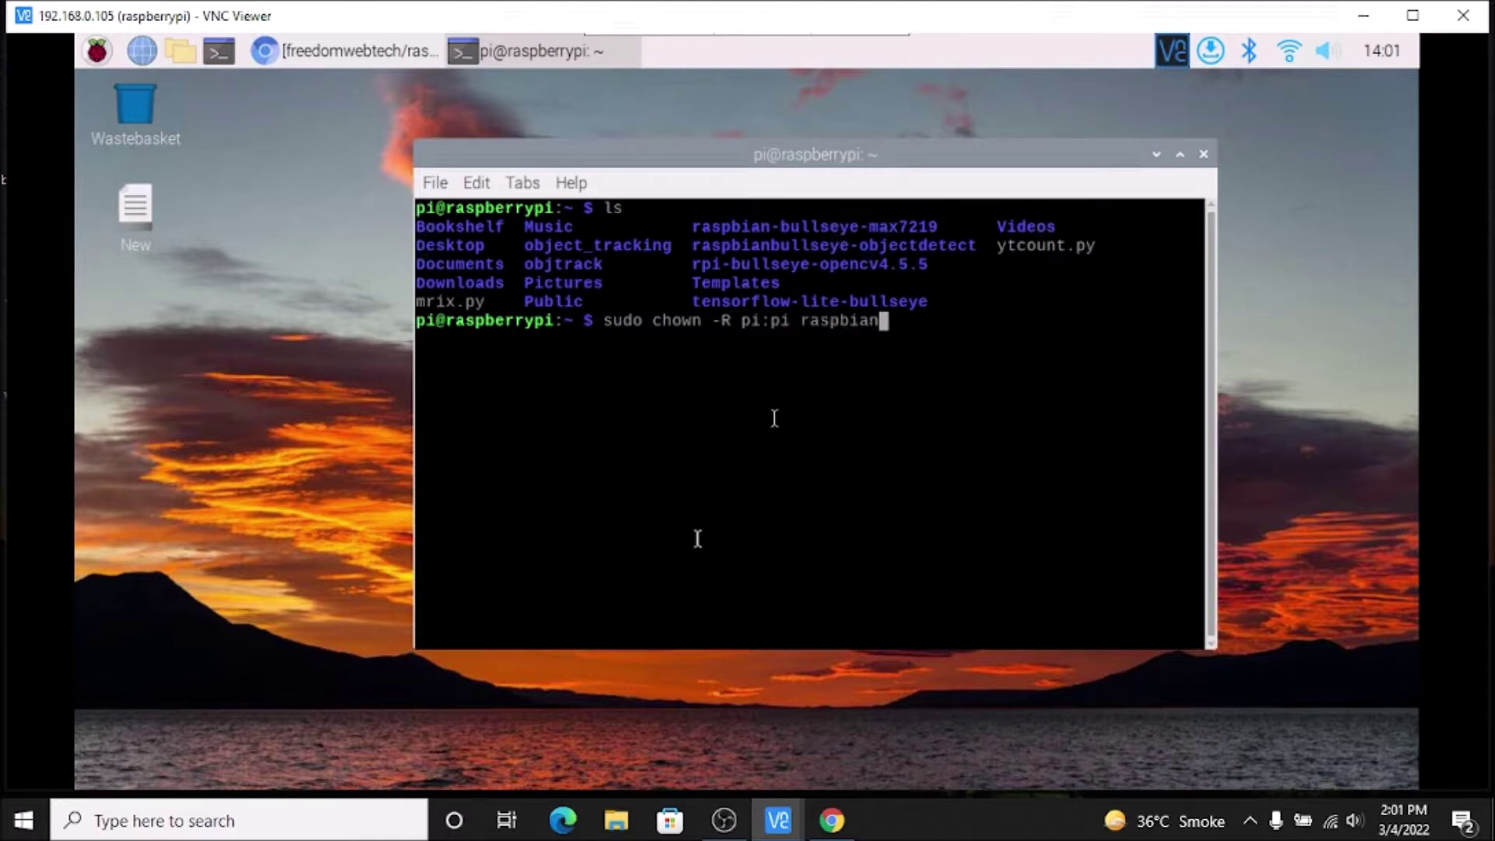
text(-b)
key(Tab)
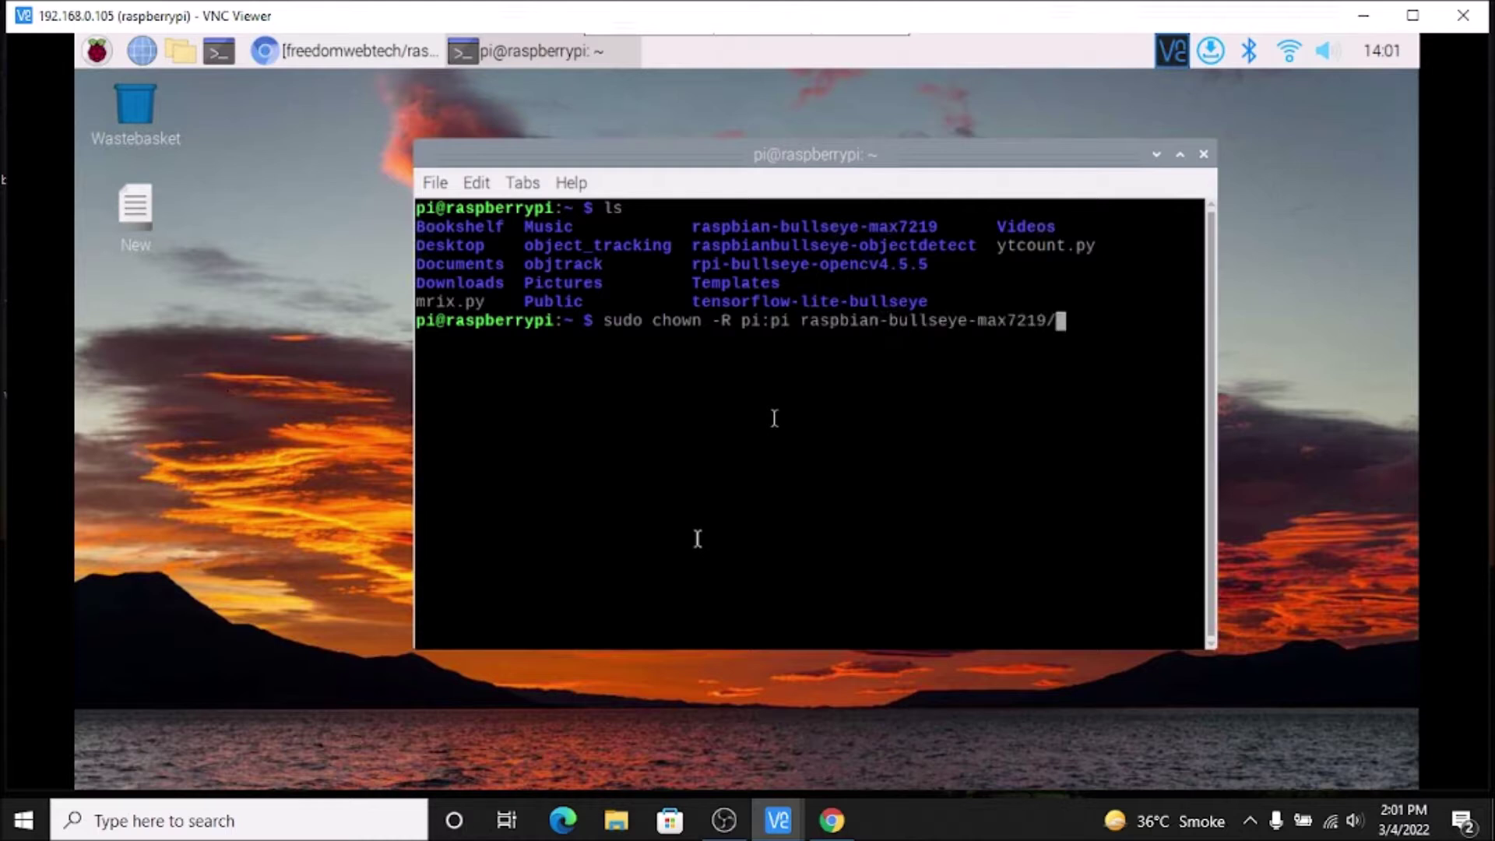
key(Return)
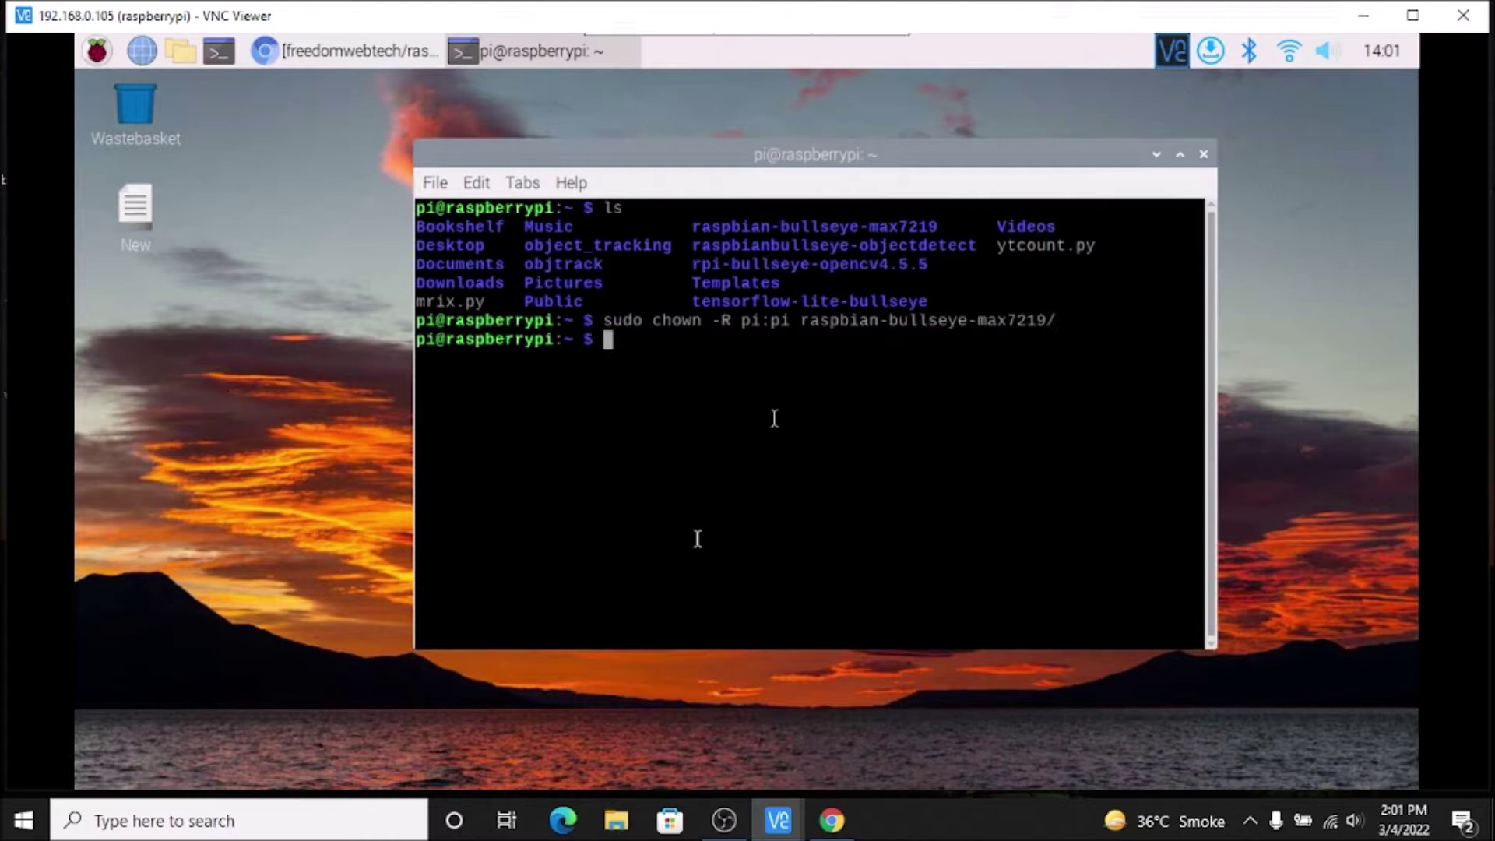
- Clear the terminal and begin typing cd raspbian-b
text(clear)
key(Return)
text(cd raspbian)
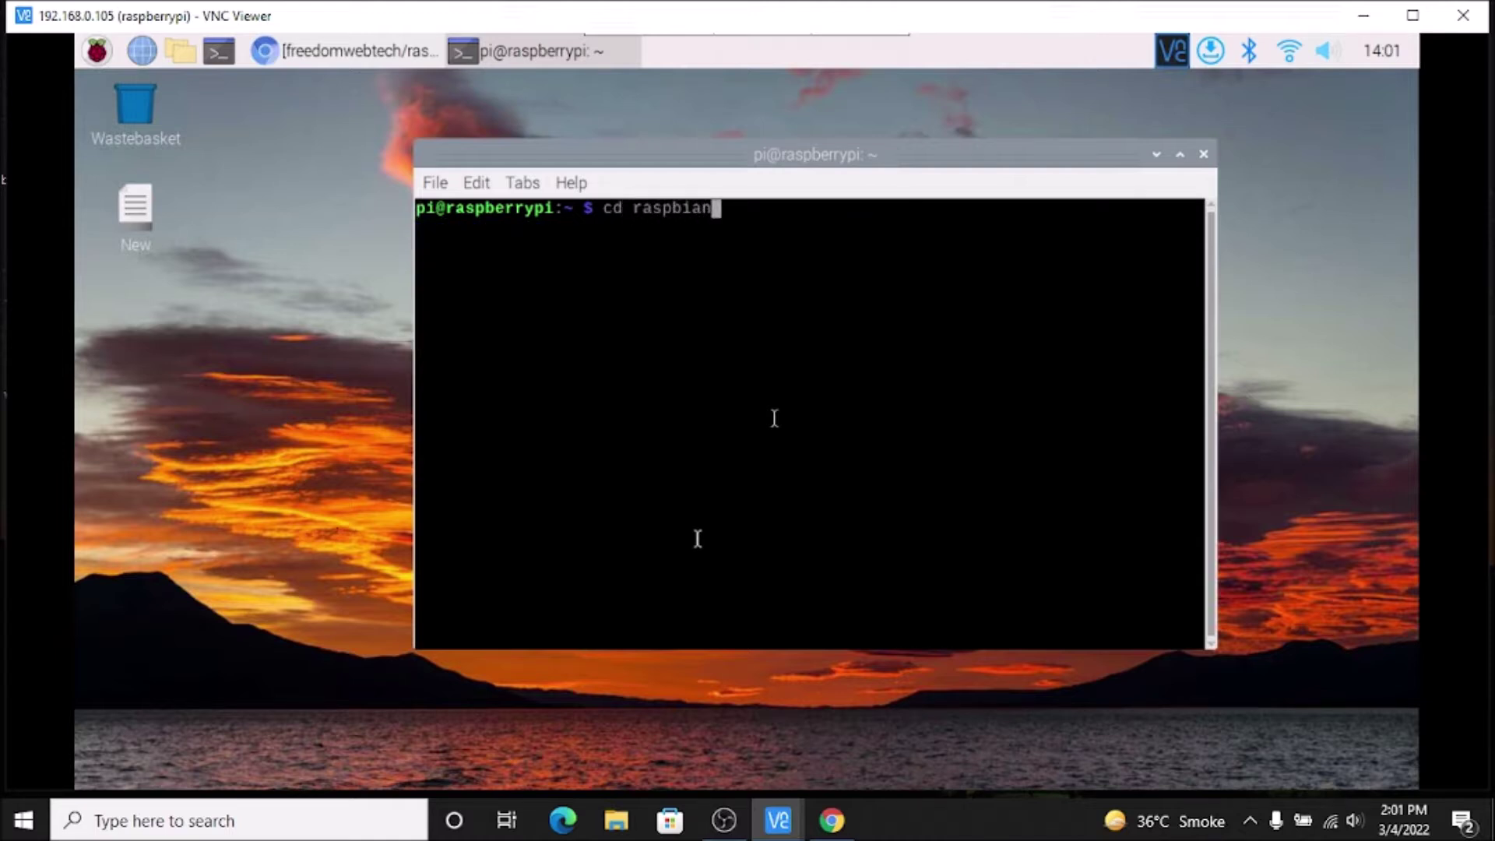
text(-b)
- Change into raspbian-bullseye-max7219 and list its files
key(Tab)
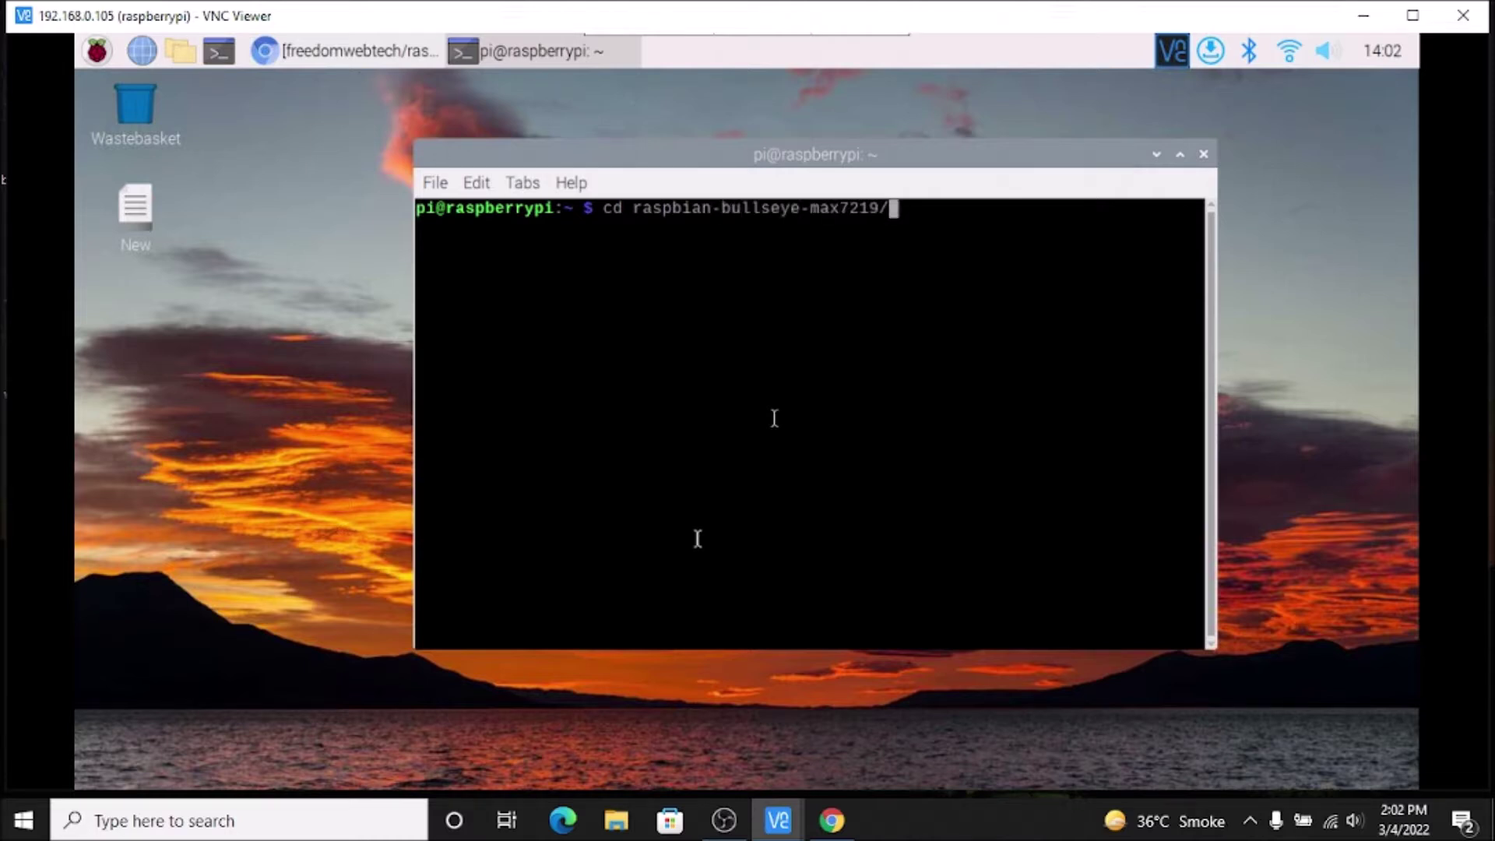
key(Return)
text(ls)
key(Return)
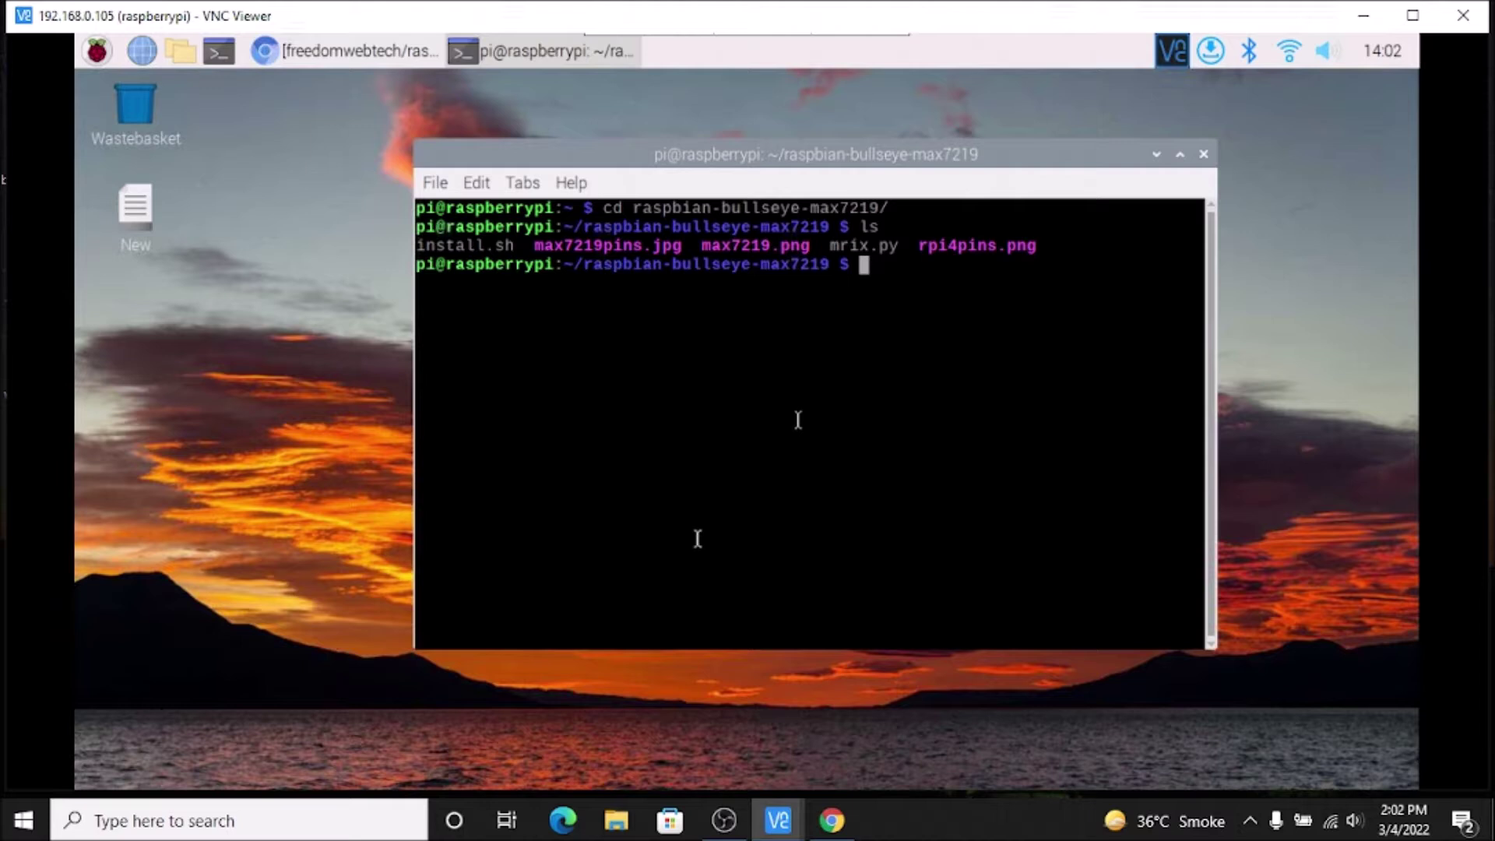
- Make install.sh executable with sudo chmod 775 and run it with sudo ./install.sh
text(sudo chmod)
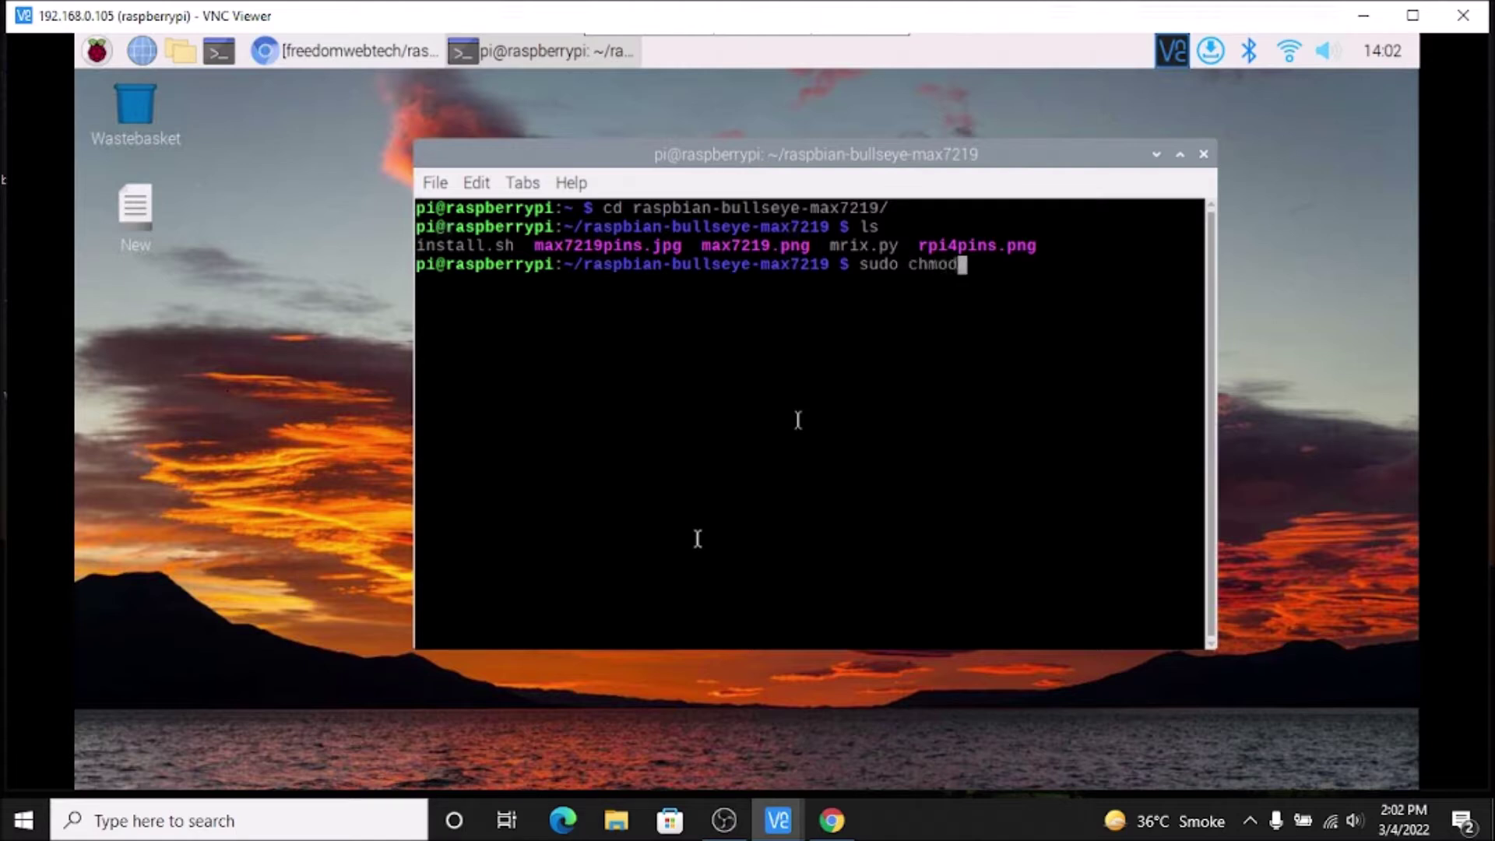
text( 775 in)
key(Tab)
key(Return)
text(sudo ./in)
key(Tab)
key(Return)
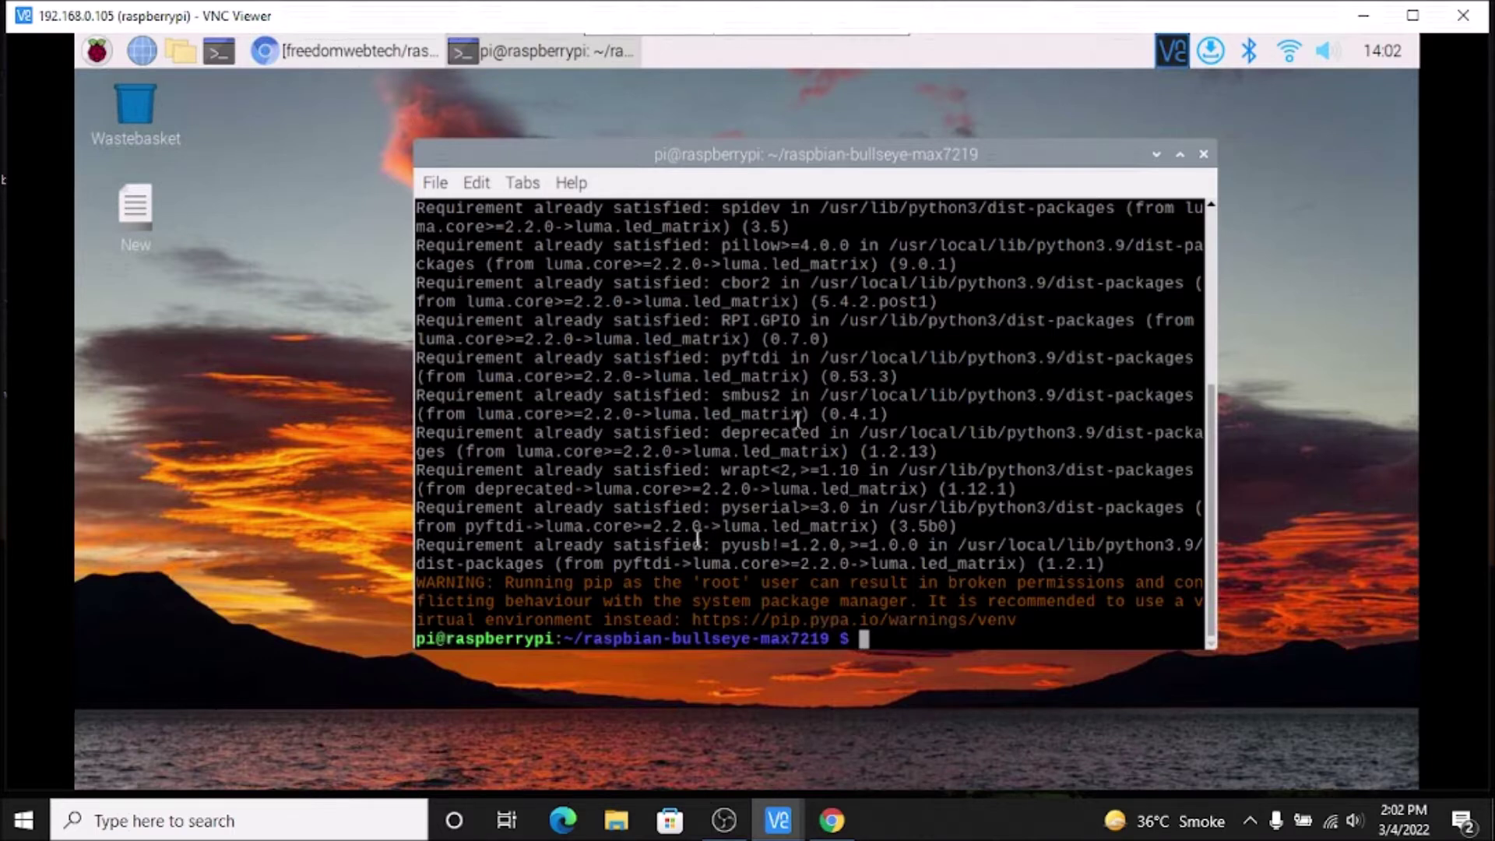
- Clear the installer output and minimise the terminal
text(clear)
key(Return)
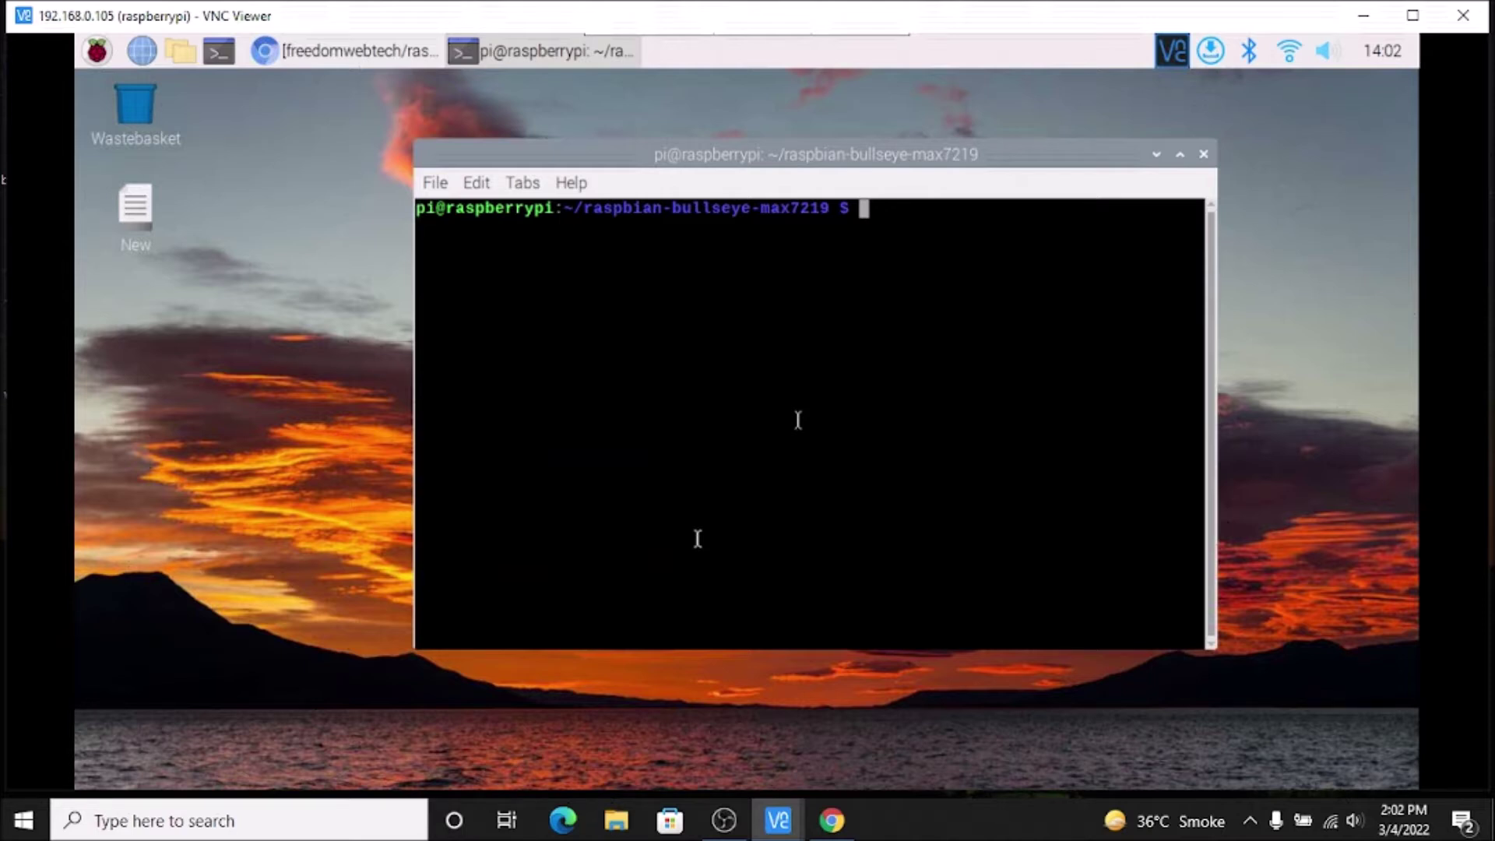
click(1156, 154)
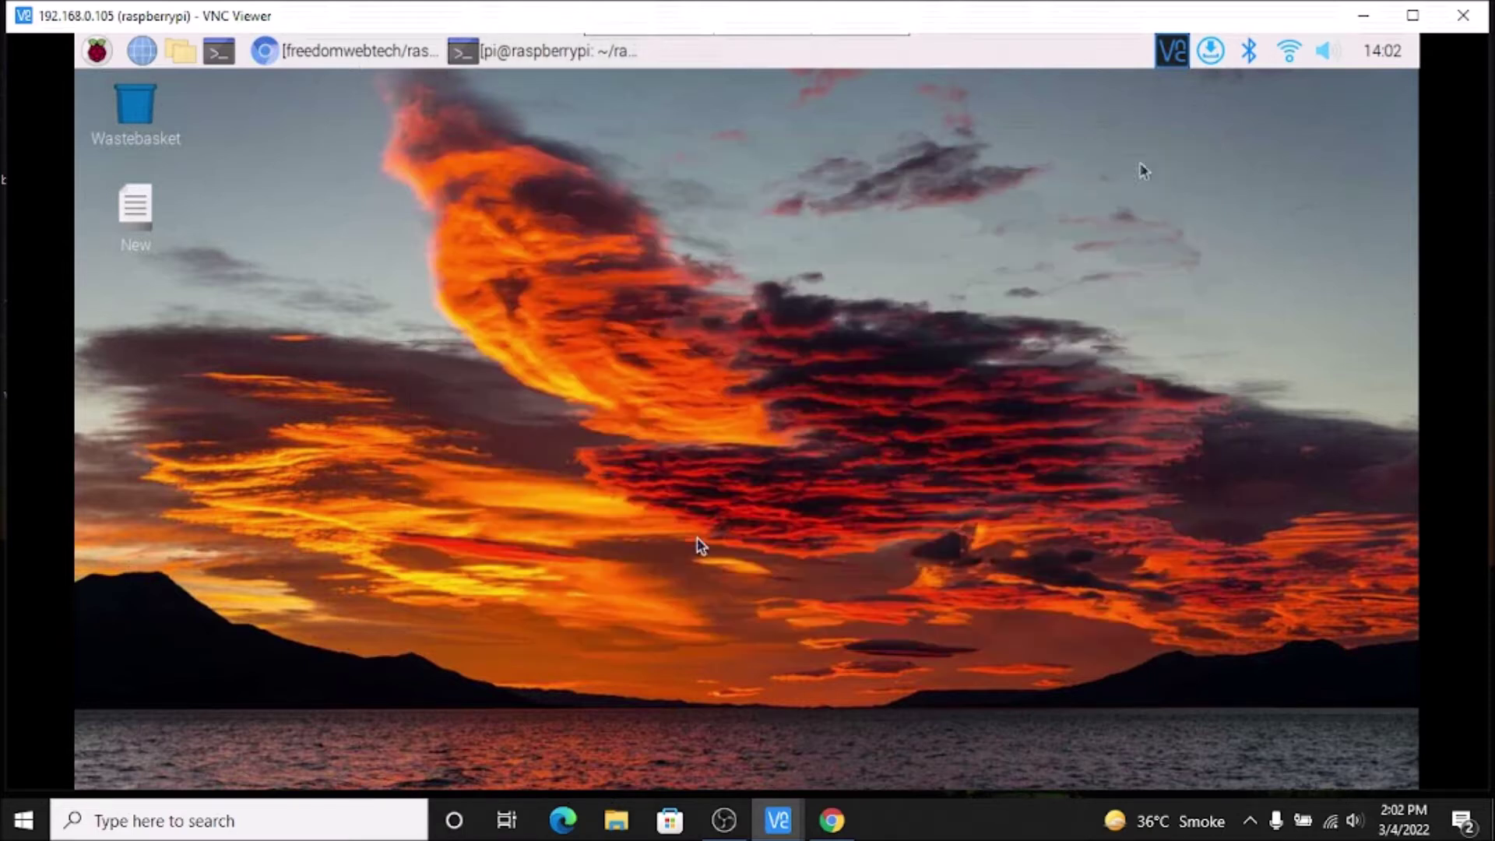
- Open the file manager at the home folder, reposition it, and enter raspbian-bullseye-max7219
click(181, 51)
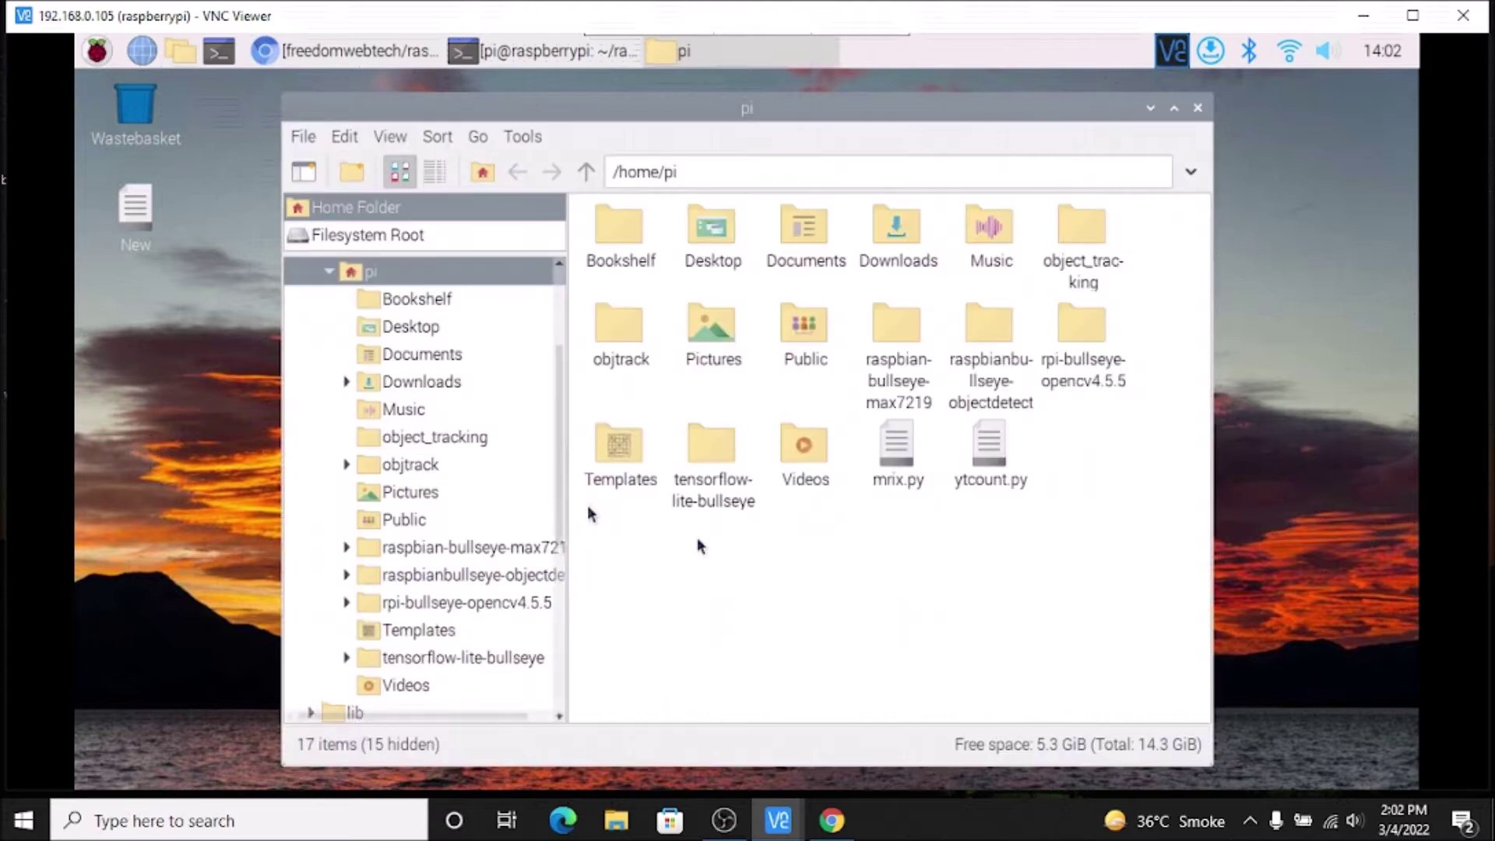
drag(593, 106, 544, 87)
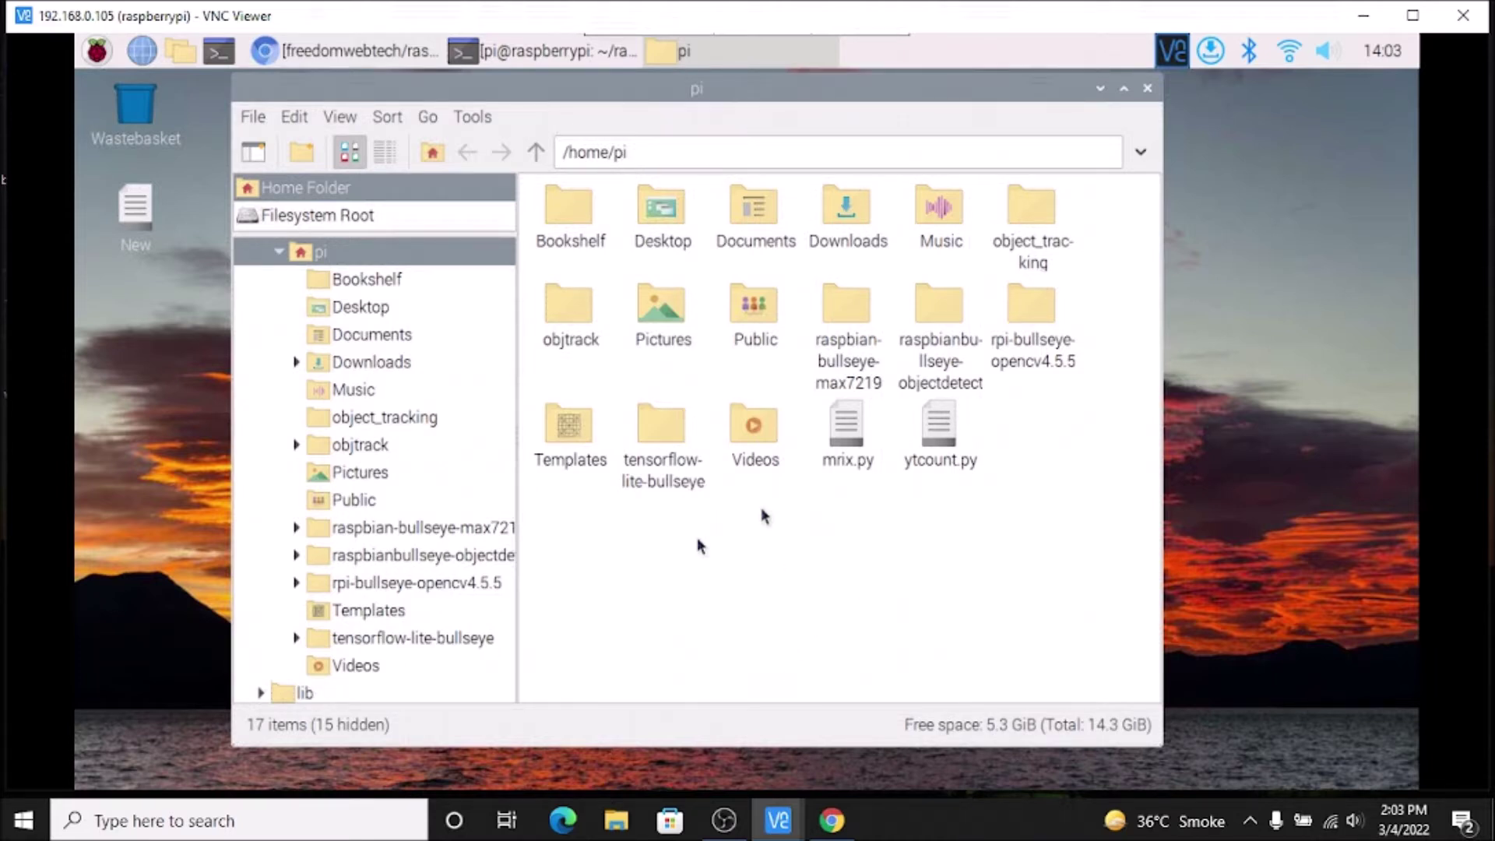
double_click(841, 327)
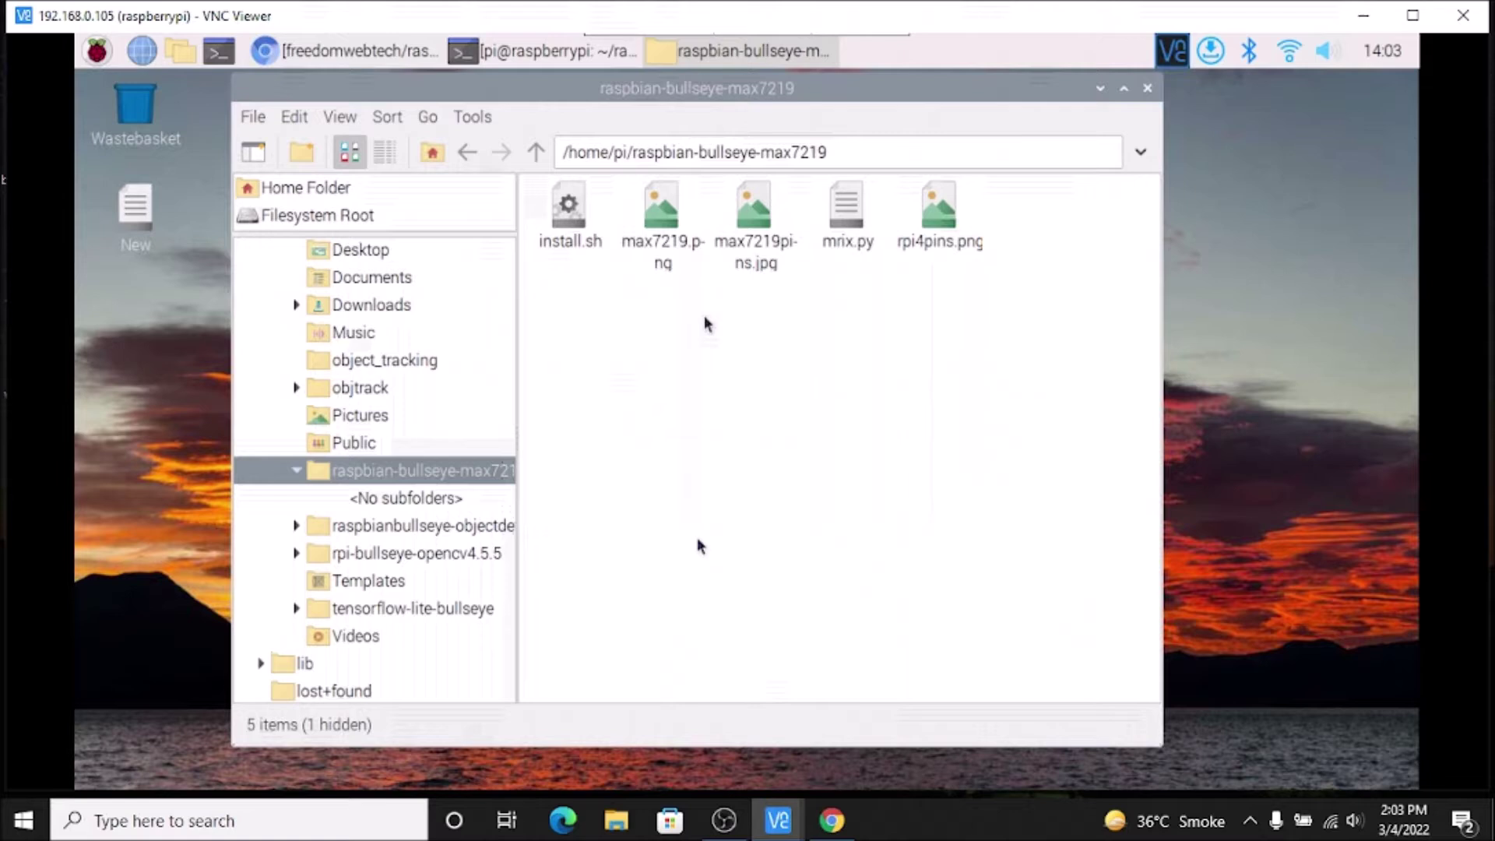
- Open max7219.png in Image Viewer and move it to the upper left
right_click(660, 248)
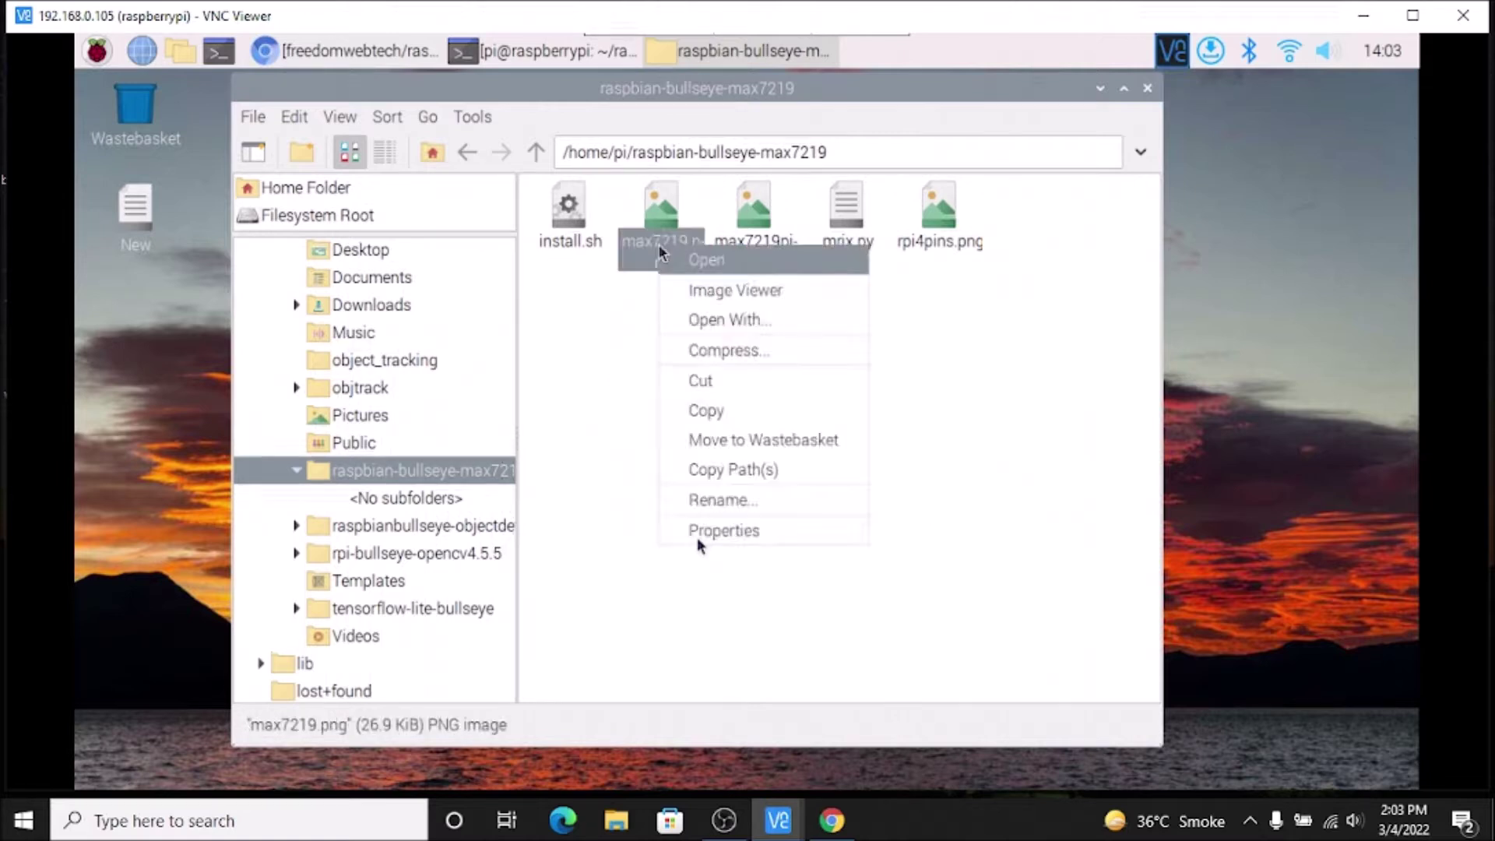
click(687, 293)
drag(826, 302, 263, 99)
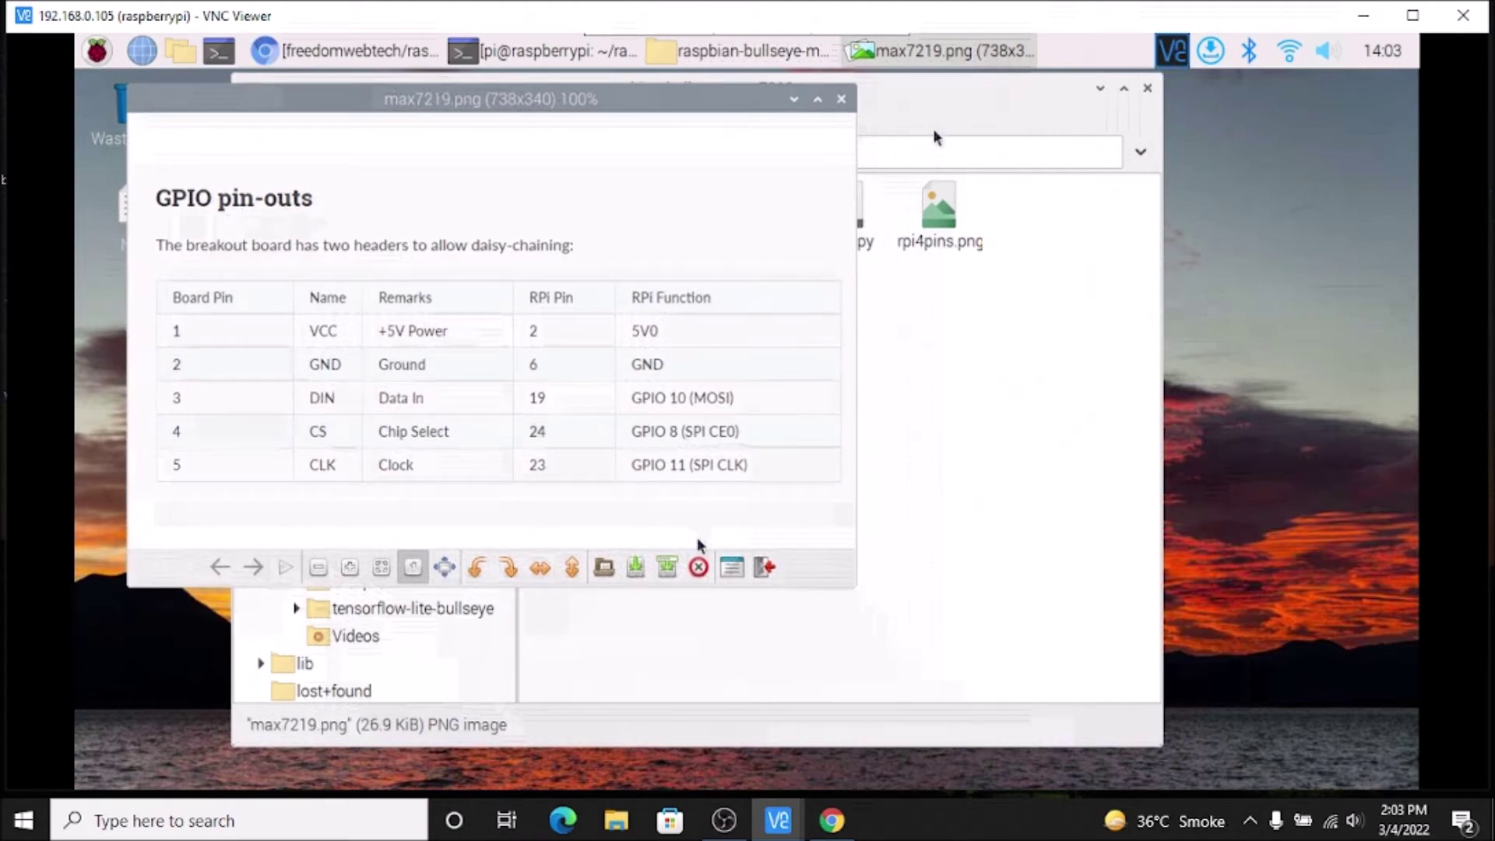
- Open max7219pins.jpg in Image Viewer and move the board photo up and left
click(938, 142)
right_click(752, 228)
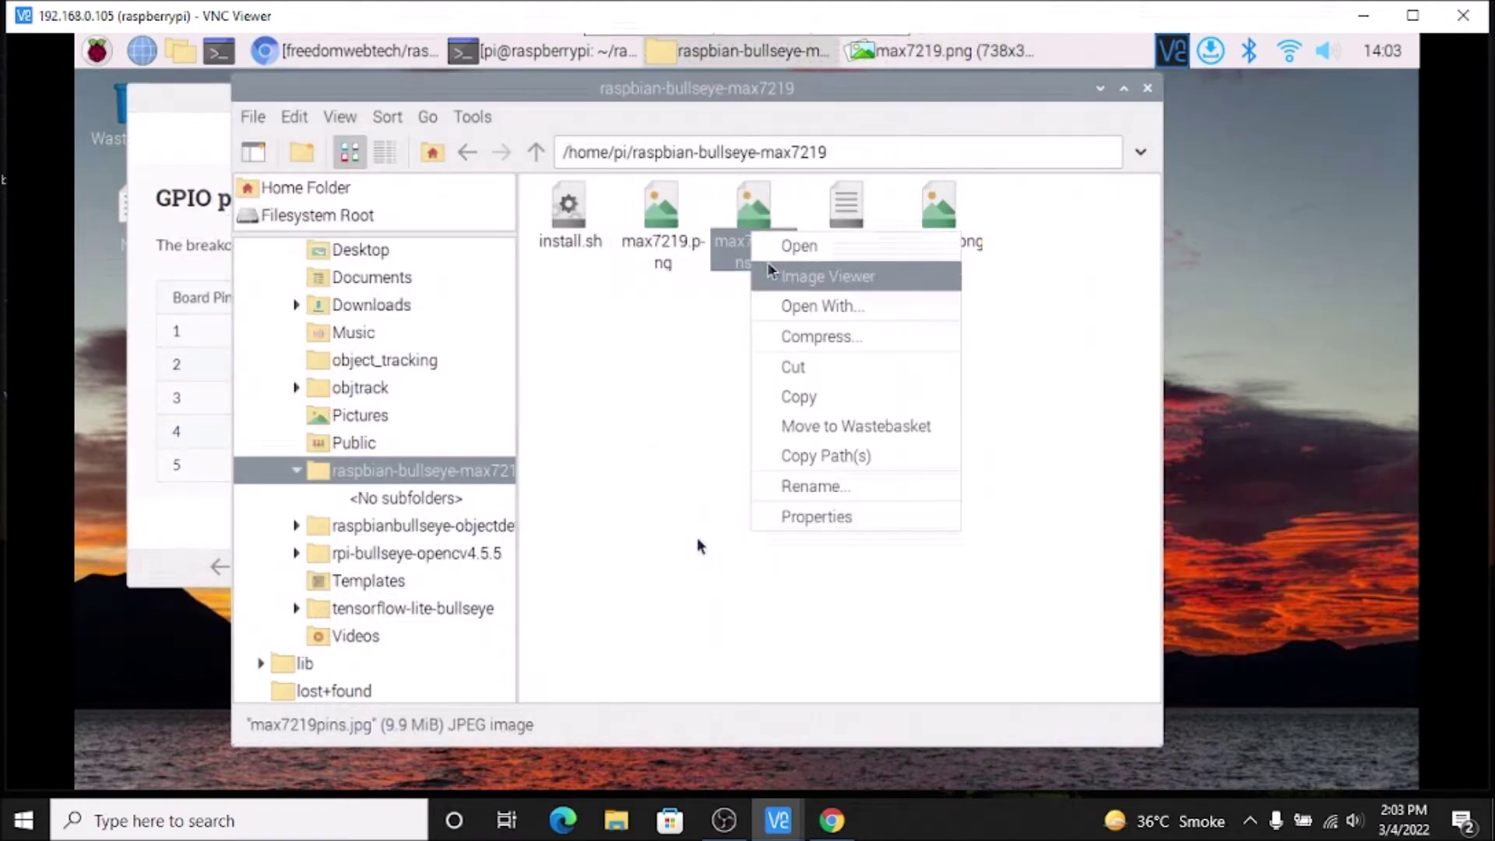
click(779, 275)
drag(844, 319, 381, 261)
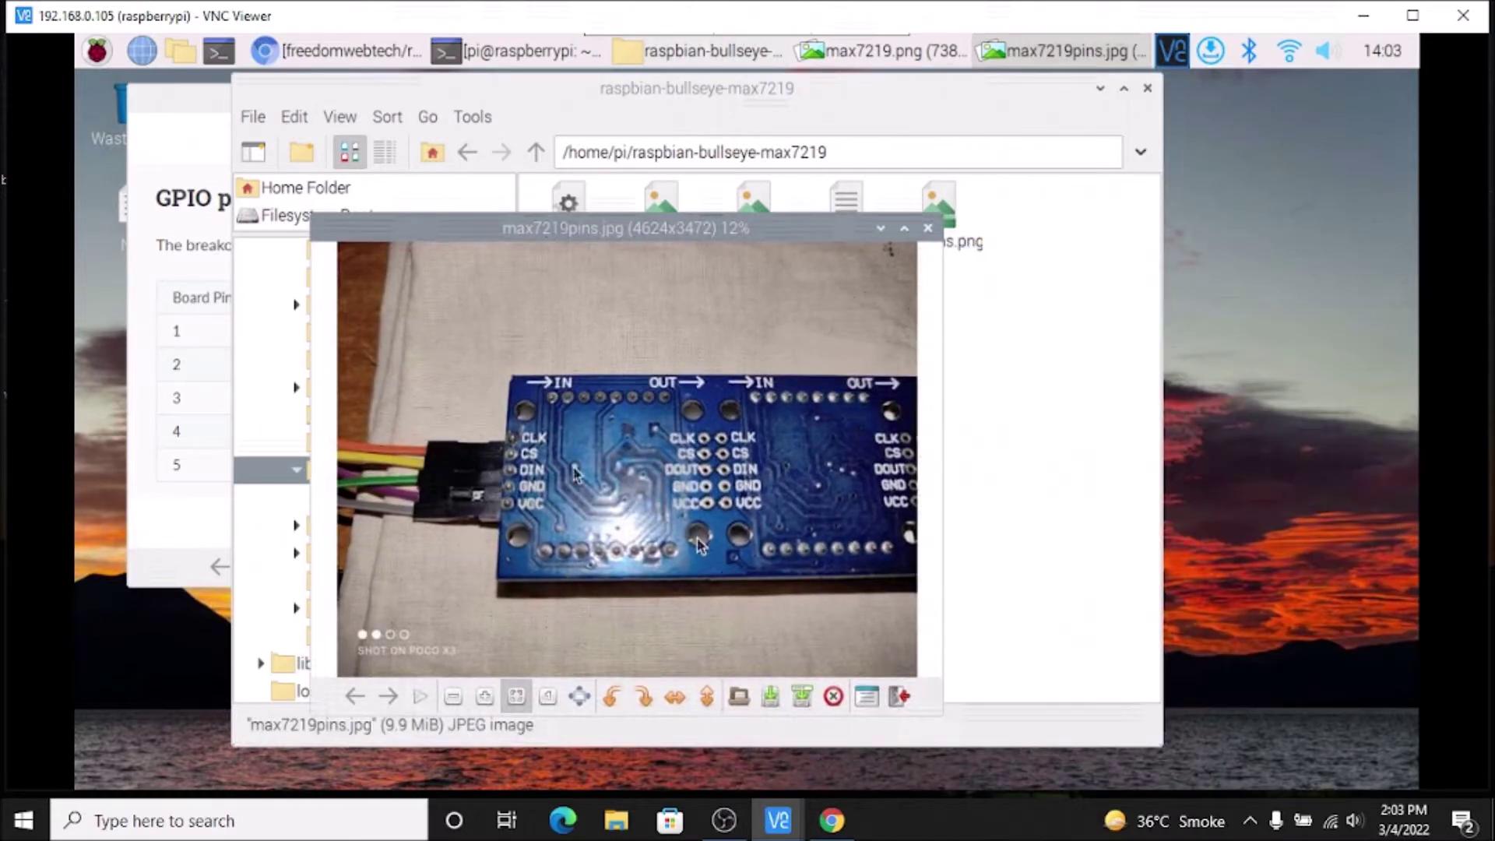
- Open rpi4pins.png in Image Viewer
click(1106, 378)
click(938, 238)
right_click(931, 227)
click(962, 282)
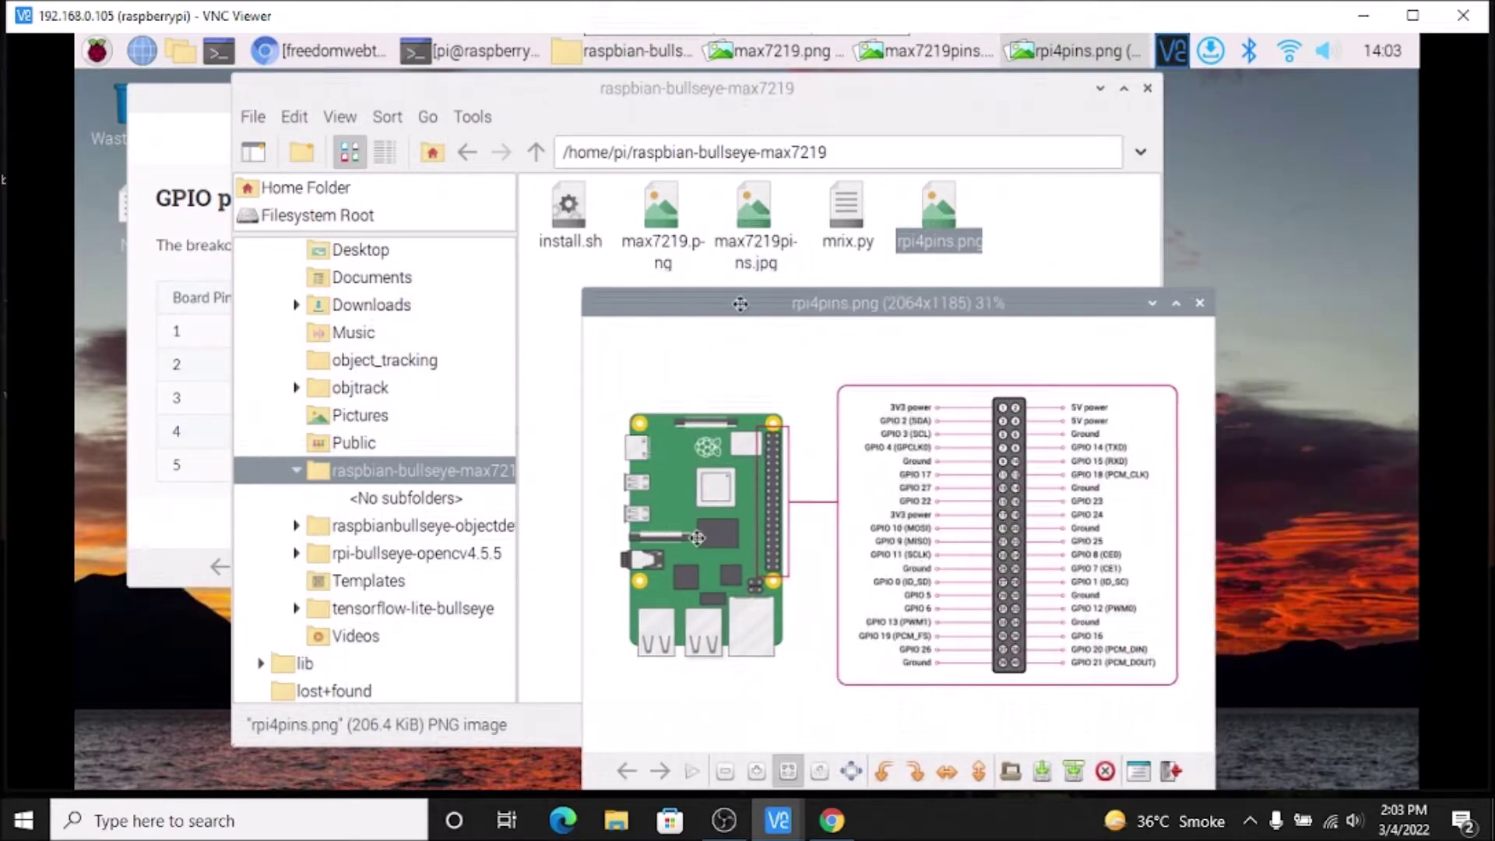
- Close the file manager, spread the viewer windows apart, and bring the max7219.png pin-out table forward
click(1147, 88)
drag(833, 308, 1045, 136)
click(630, 227)
drag(631, 228, 691, 198)
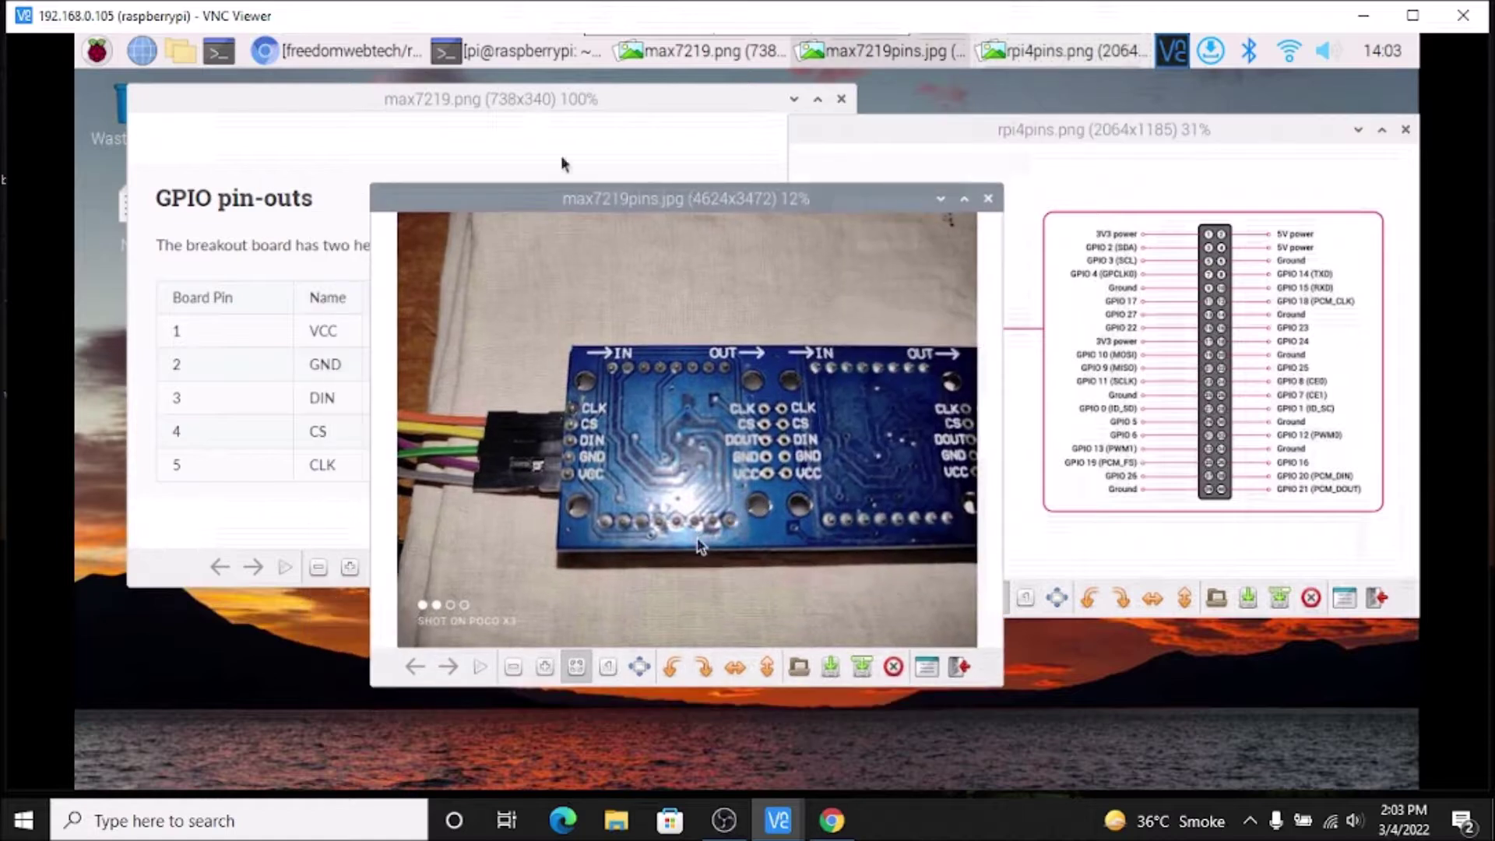
click(422, 99)
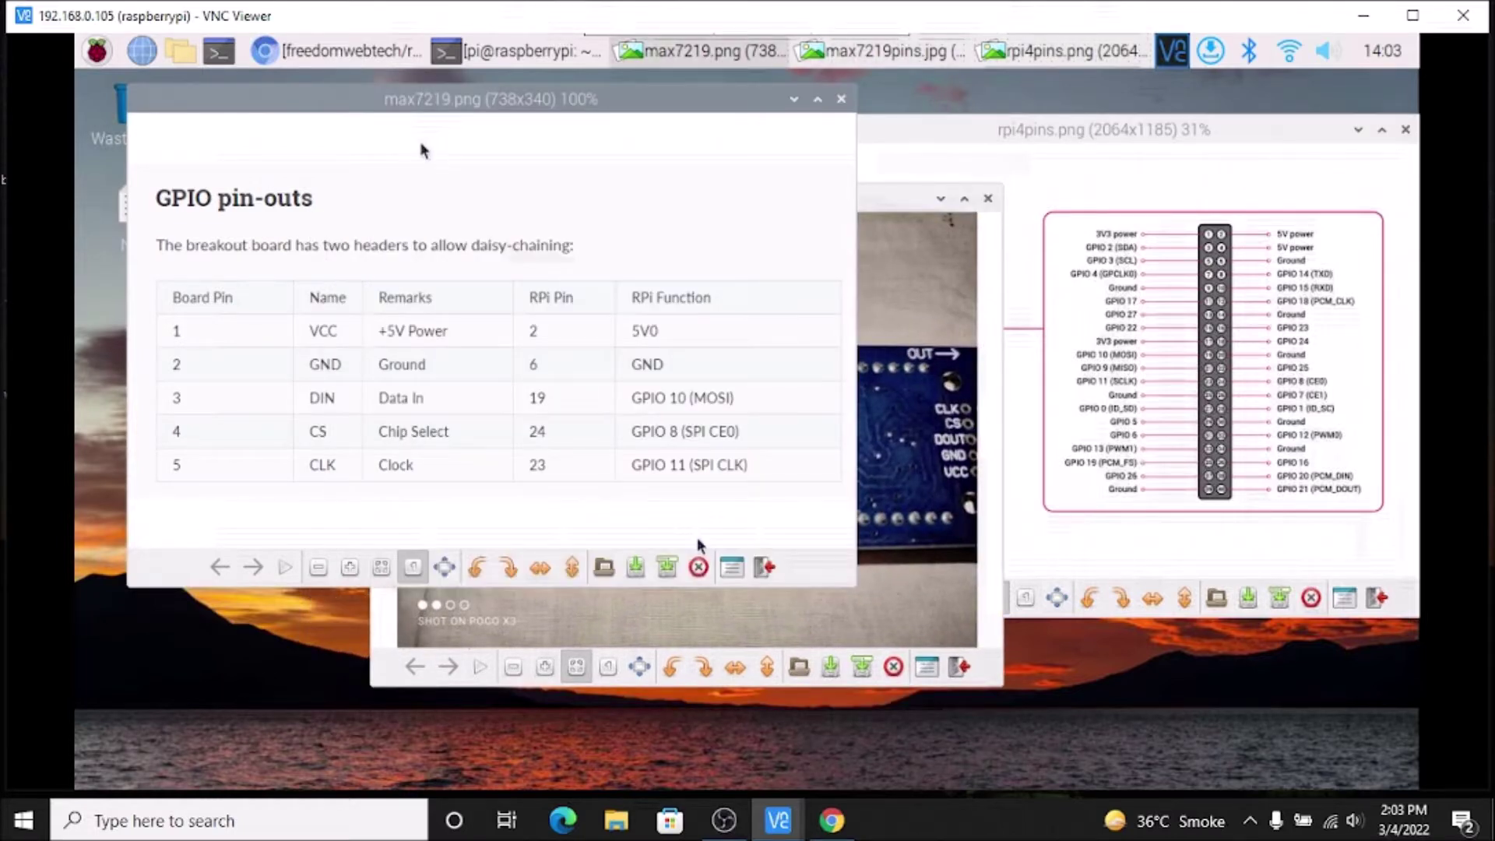